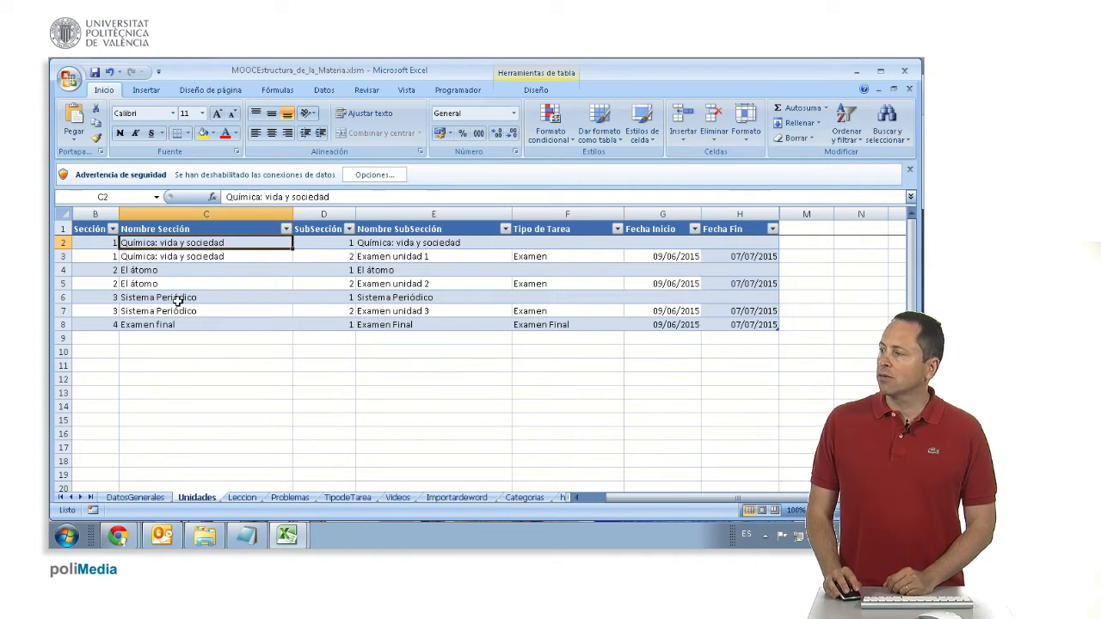
- Add a section named "Sección DE PRUEBA" in cell C9, directly below the last row of the Unidades table
left_click(176, 335)
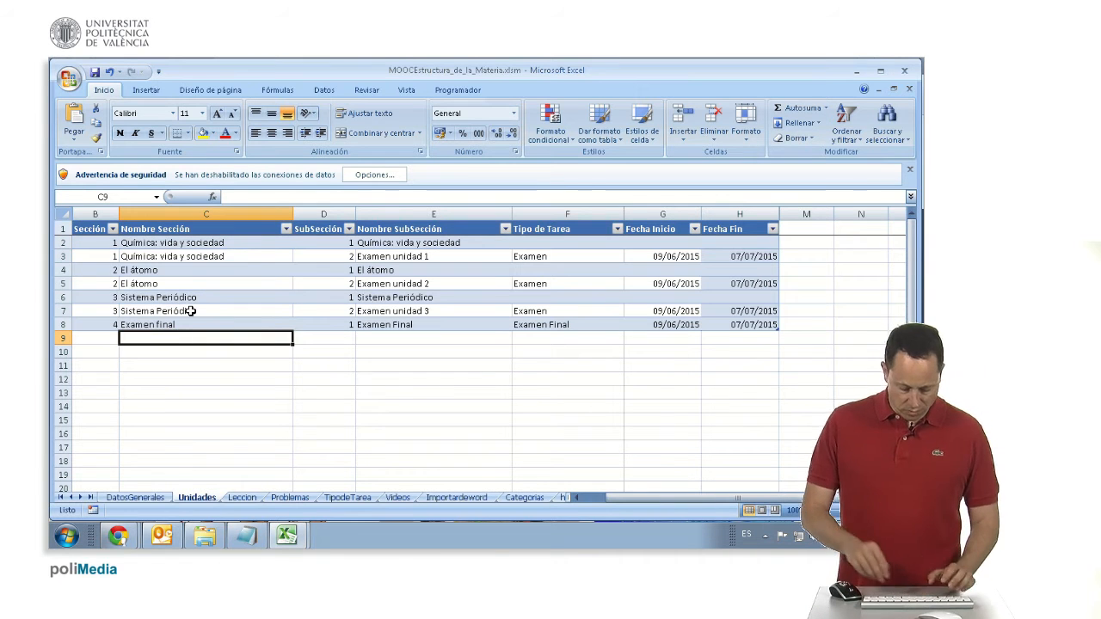
type("sE")
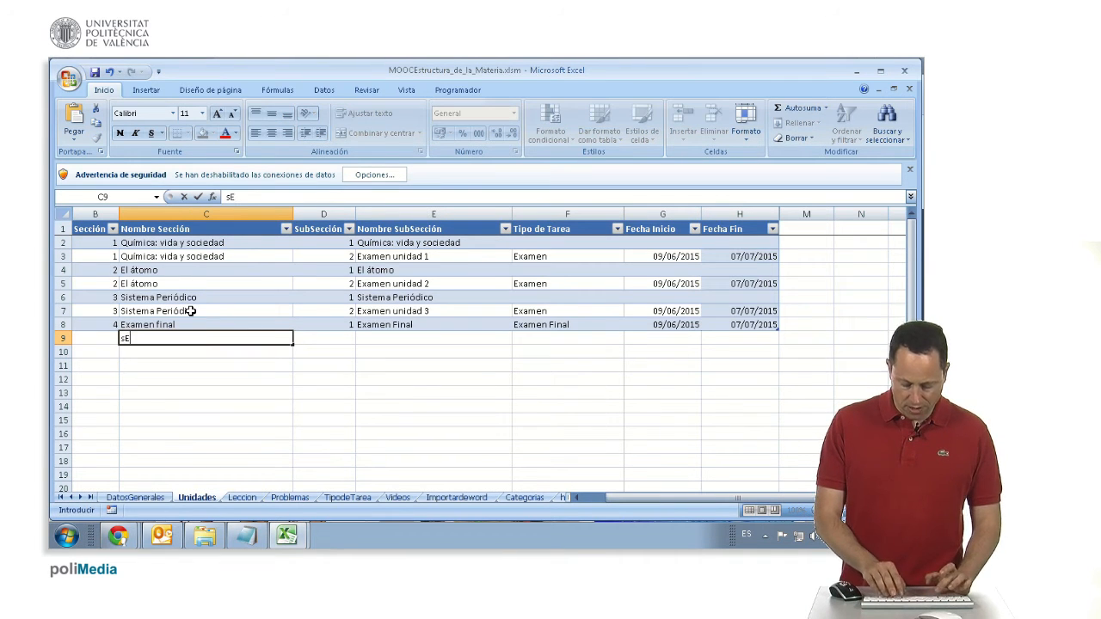
type("CCIÓn DE ")
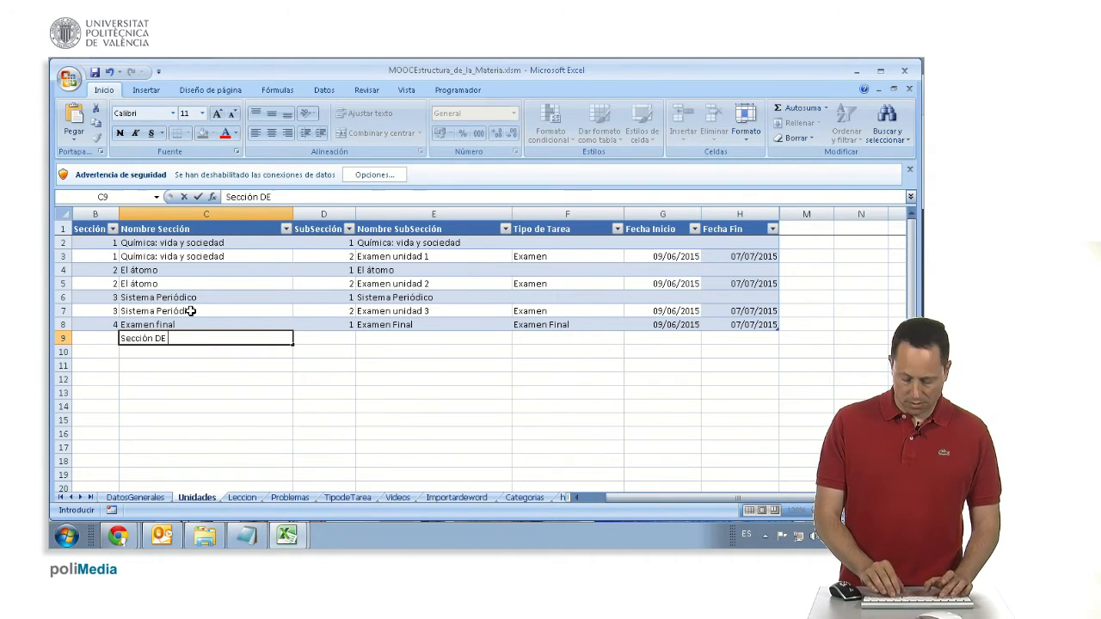
type("PRUEBA")
key("Return")
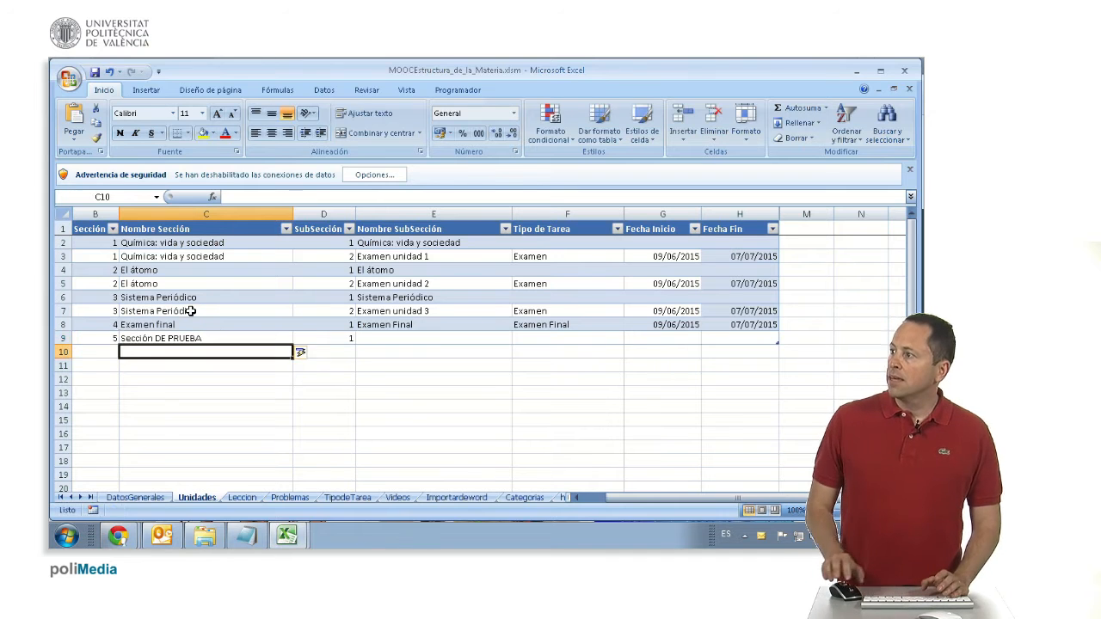
- Name the subsection of the new section in row 9 "Primera subsección", leaving its task type and dates empty
left_click(413, 338)
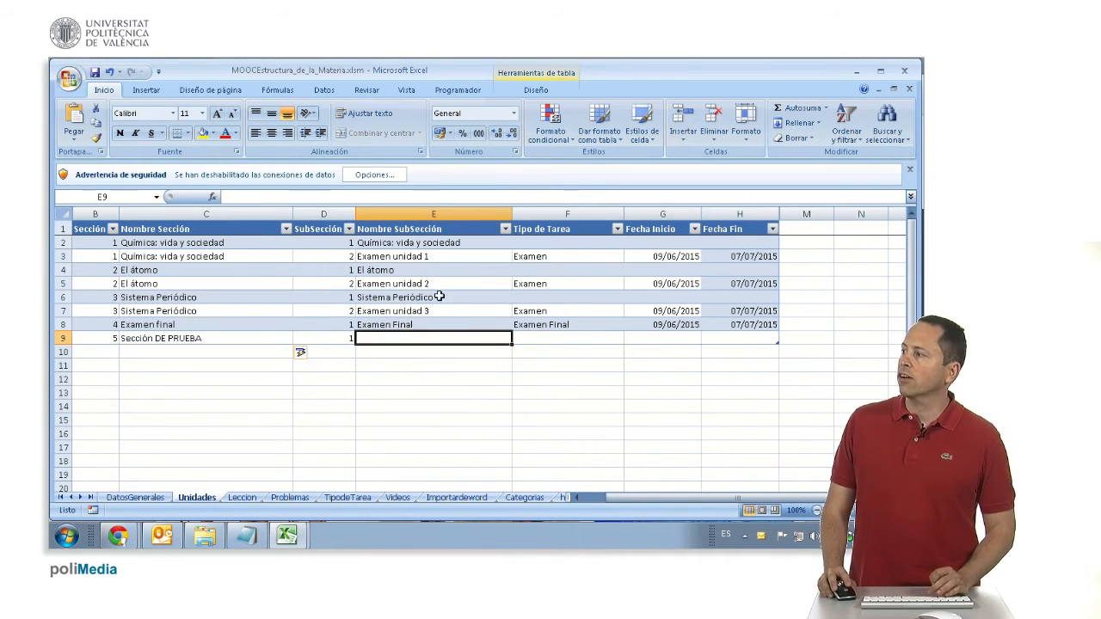
left_click(428, 245)
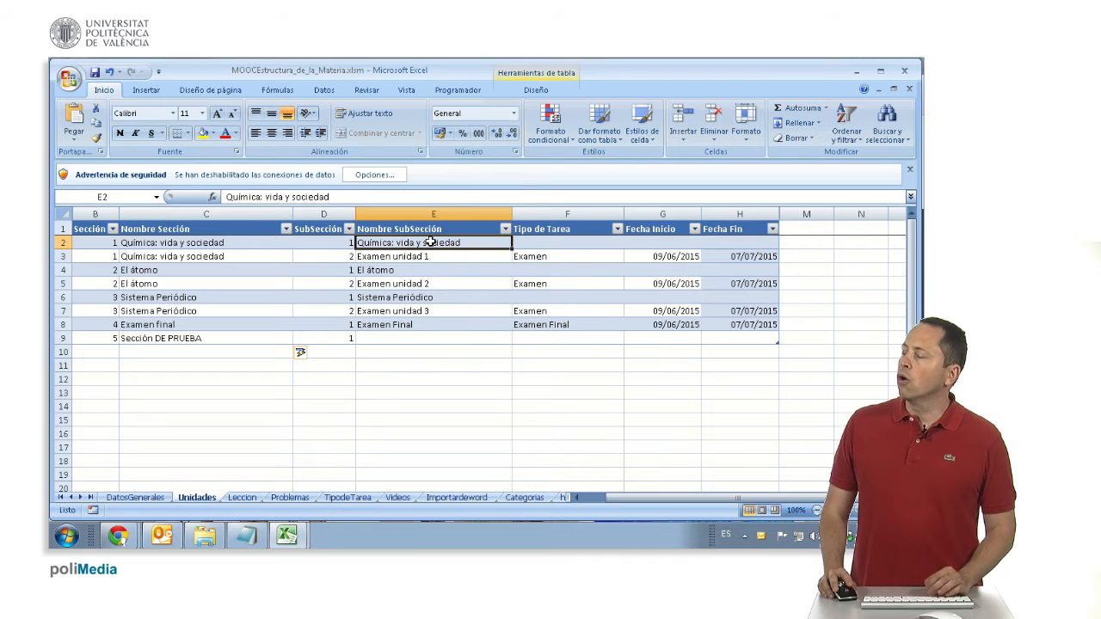
left_click(426, 257)
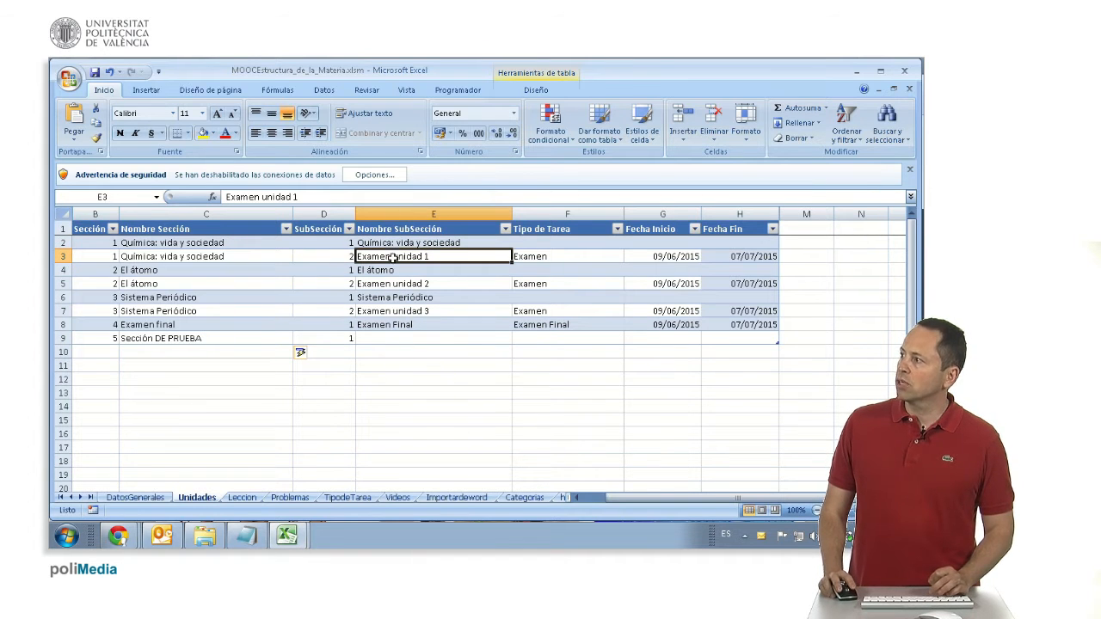
left_click(396, 337)
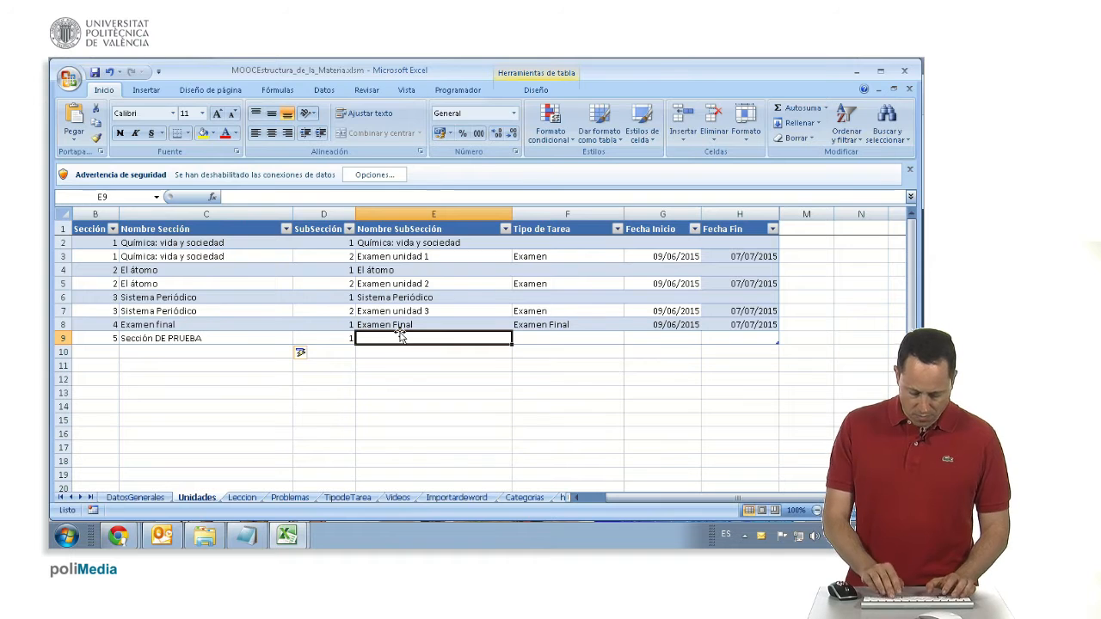
type("pR")
key("BackSpace")
key("BackSpace")
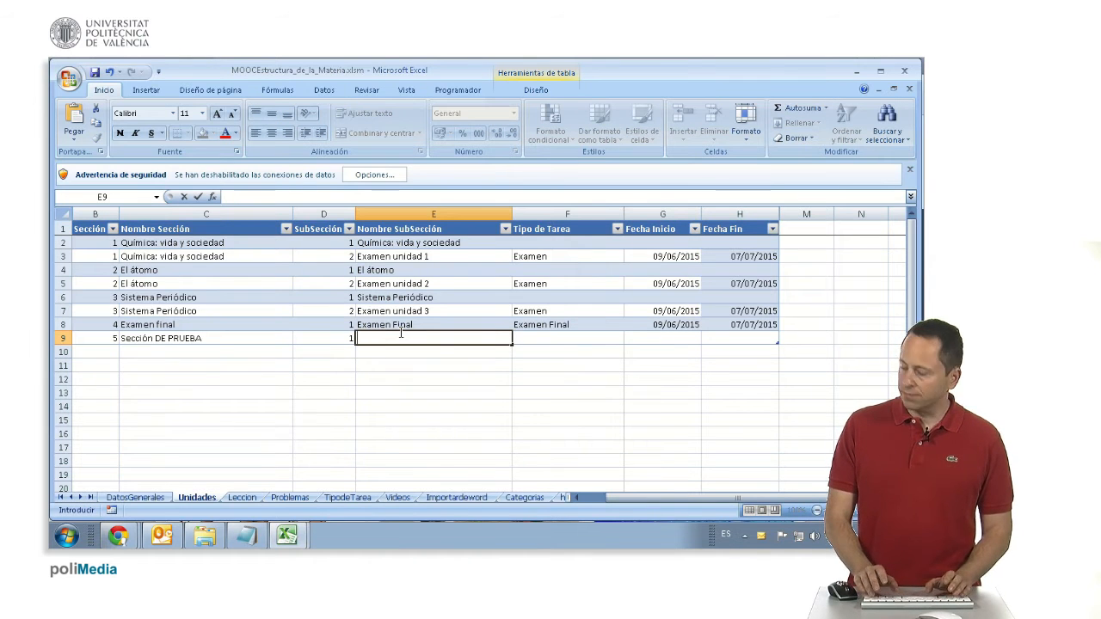
type("rimera subsección")
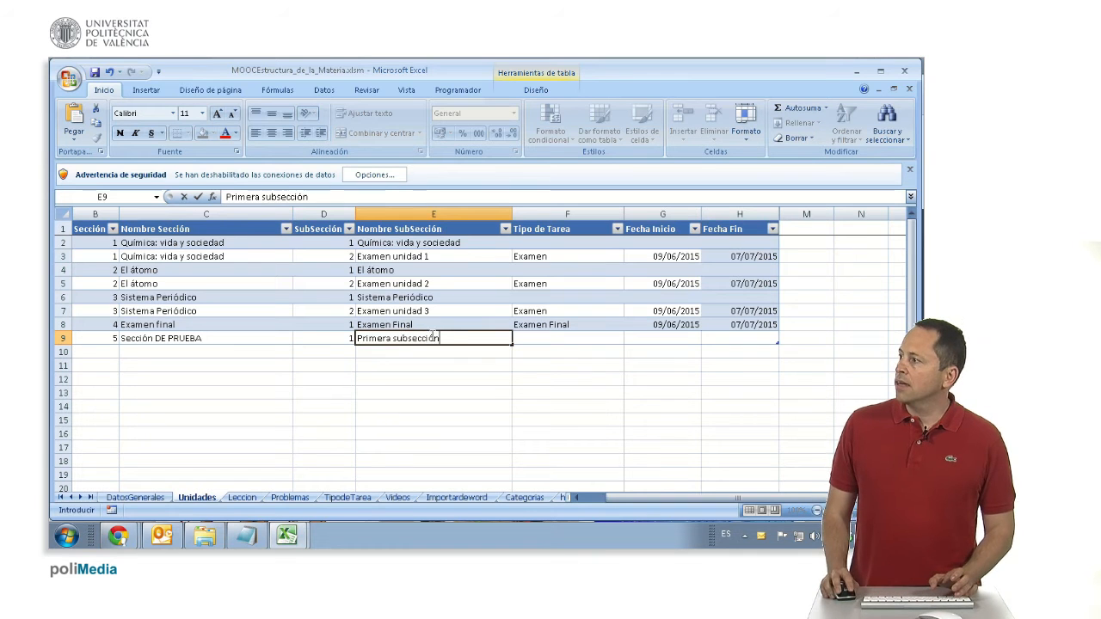
left_click(636, 349)
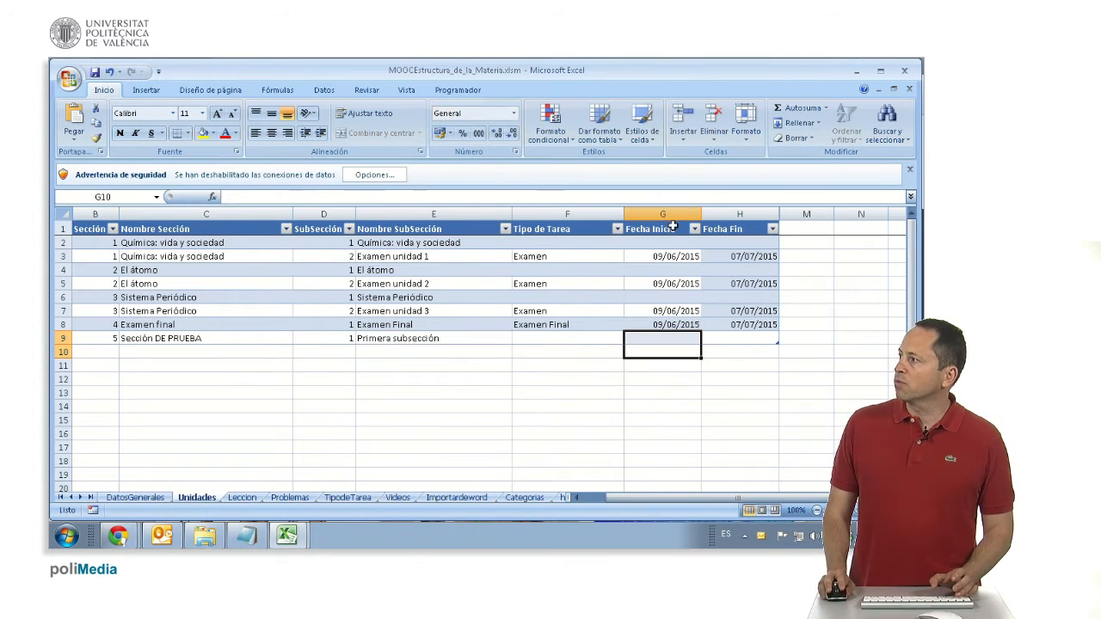
left_click(660, 256)
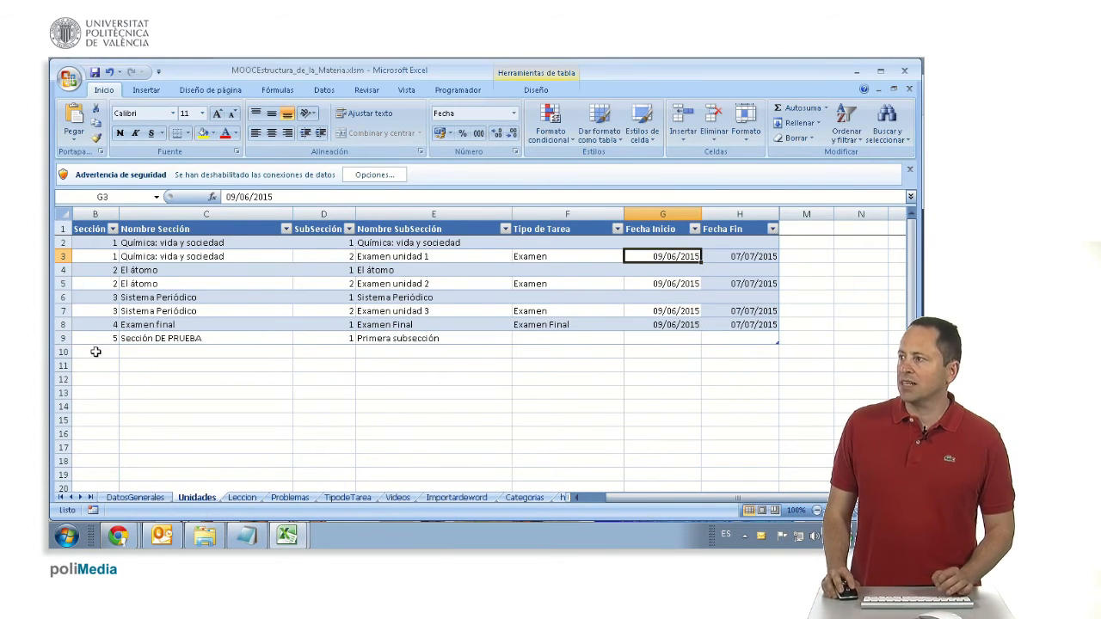
- Copy the section name "Sección DE PRUEBA" from C9 into C10 to add a second row for that section
left_click(176, 352)
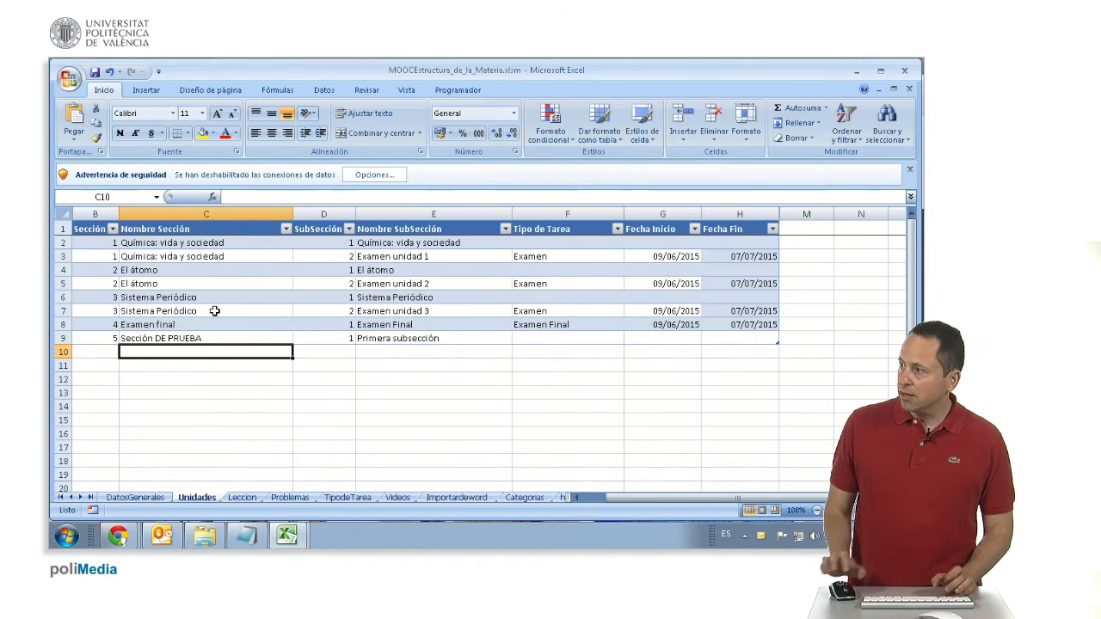
left_click(228, 338)
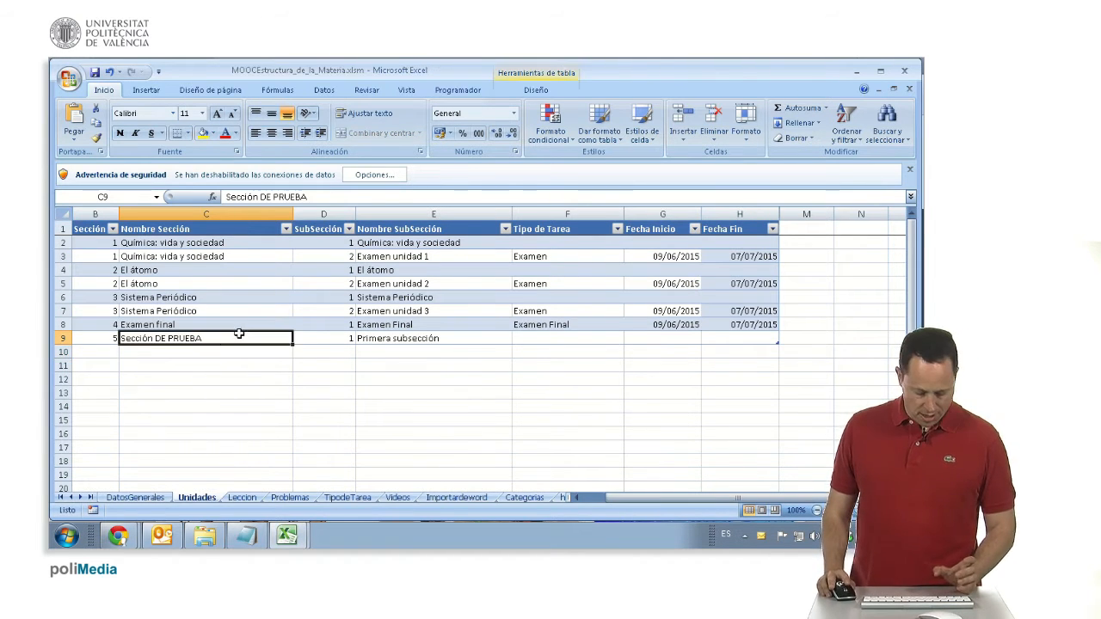
key("ctrl+c")
key("Down")
key("ctrl+v")
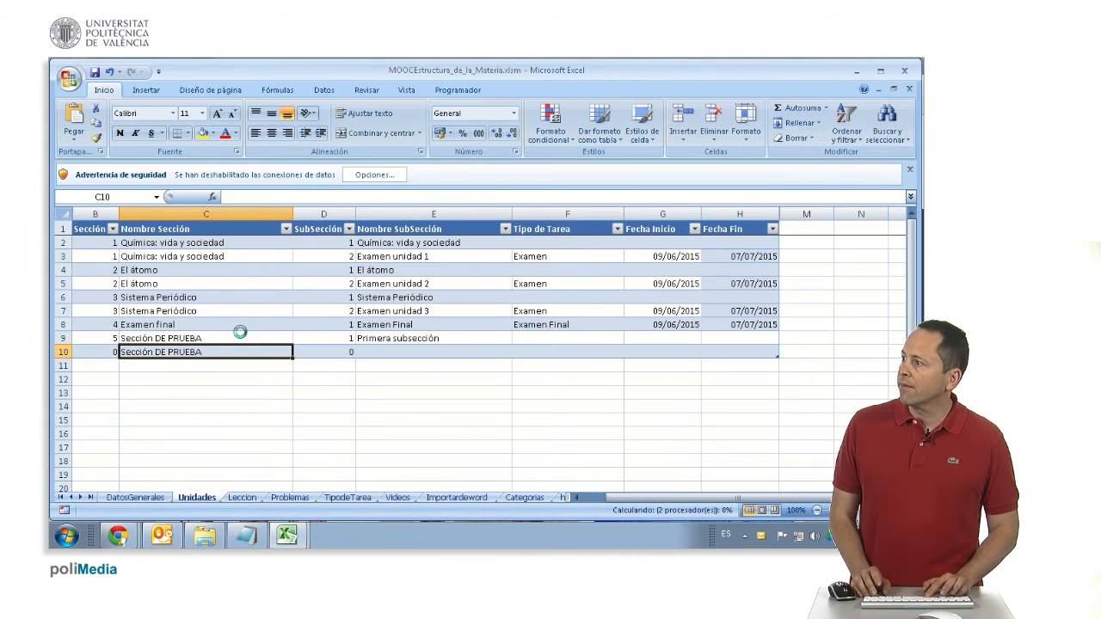
- Enter "Segunda subsección" as the subsection name in row 10
key("Right")
key("Right")
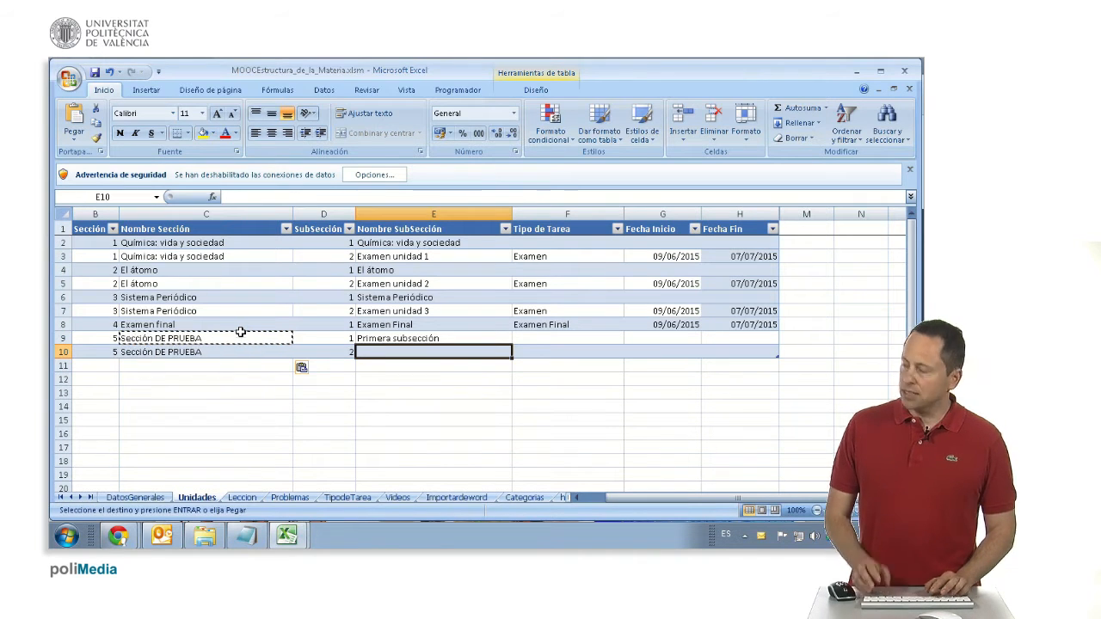
type("Seg")
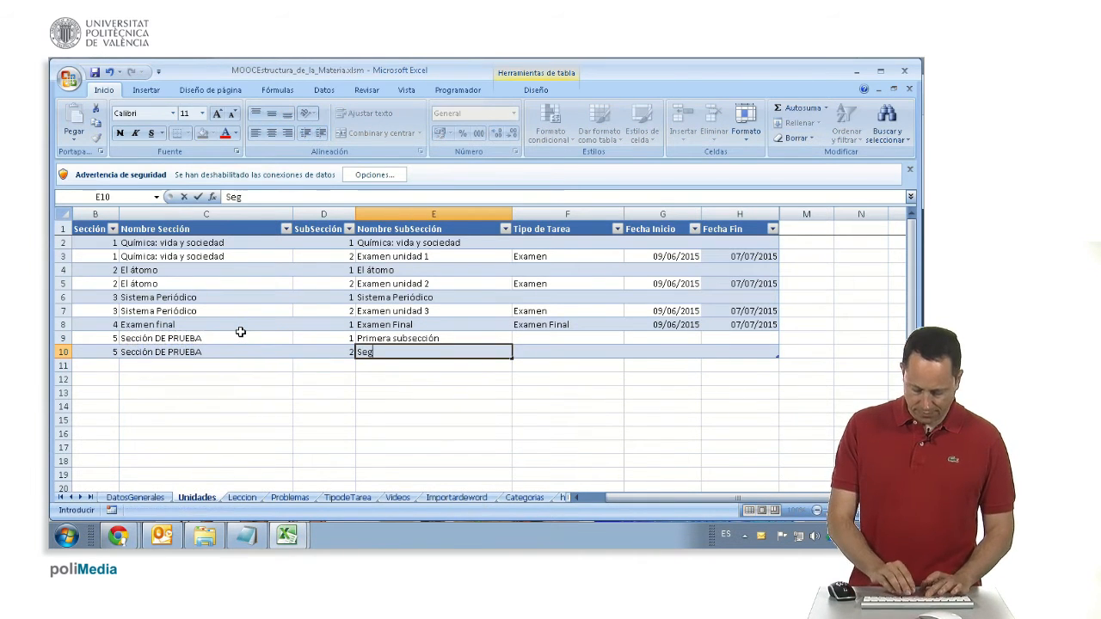
type("unda subs")
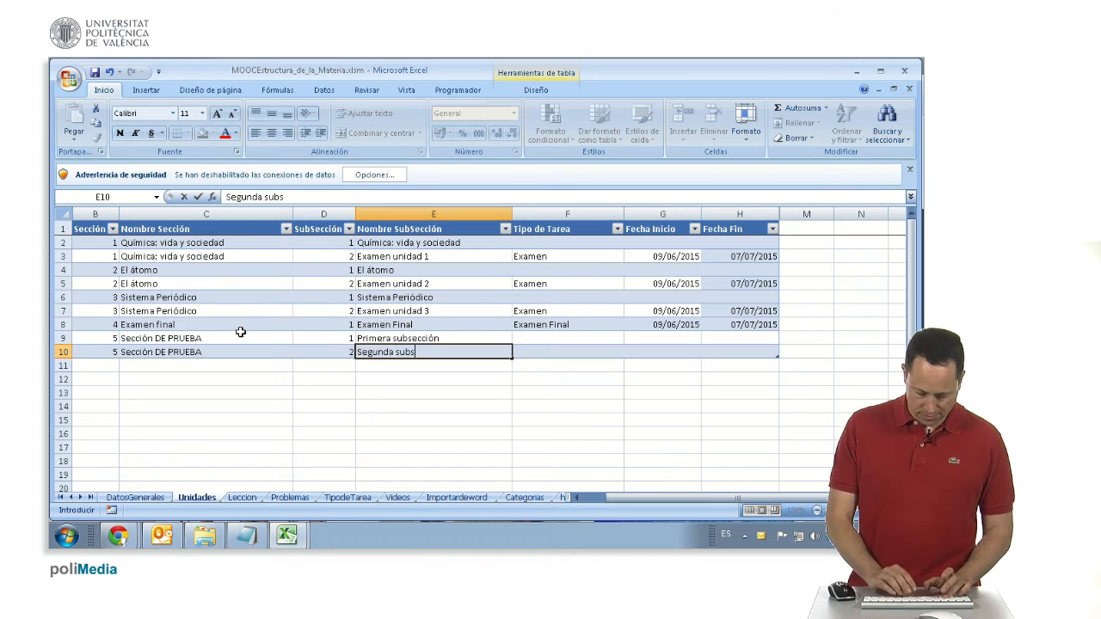
type("ección")
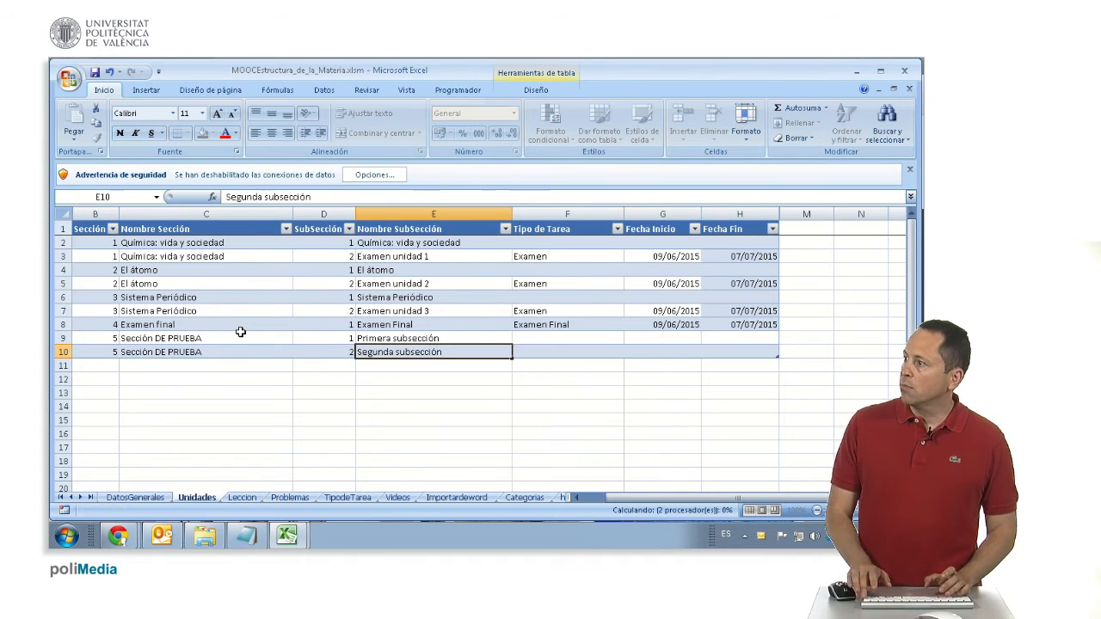
key("Return")
- Add a third row for the test section by copying its name from C10 into C11
left_click(189, 364)
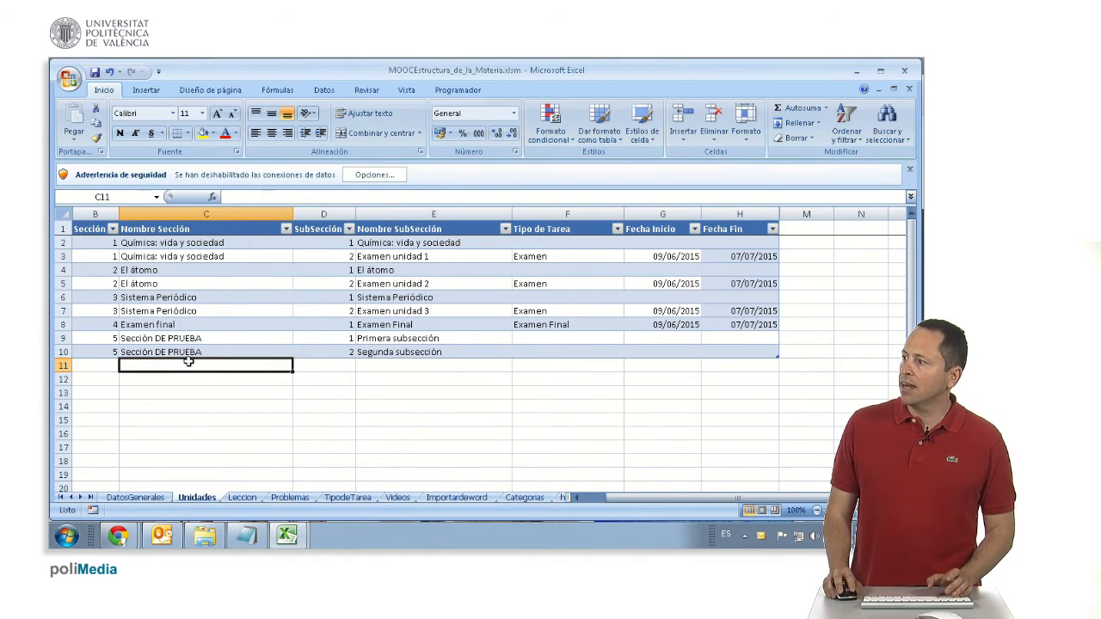
left_click(179, 351)
key("ctrl+c")
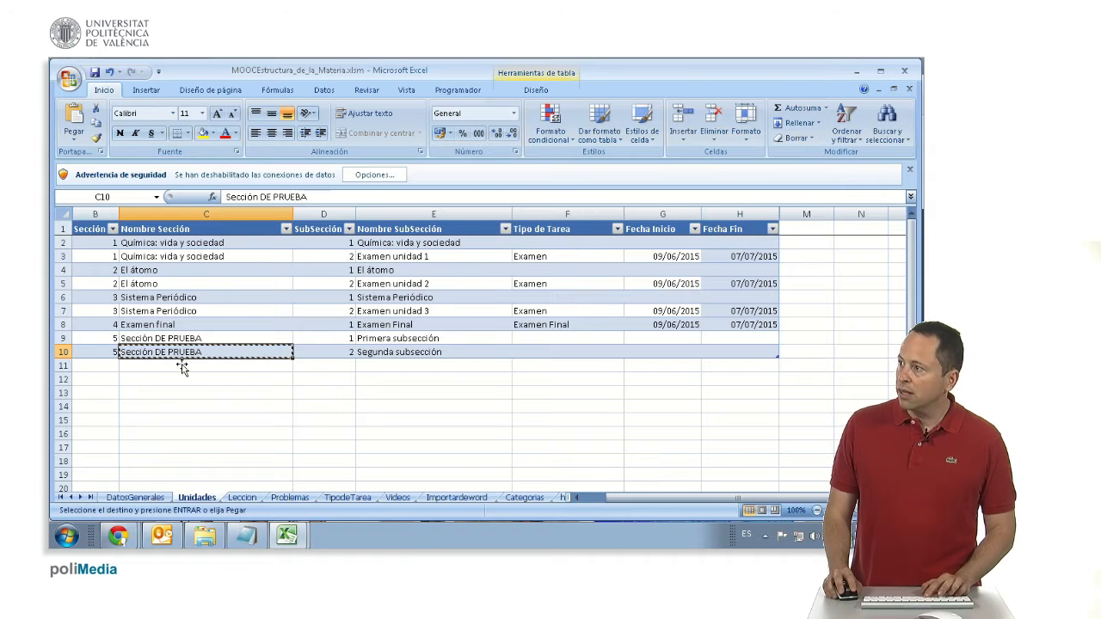
left_click(181, 365)
key("ctrl+v")
- Enter "Examen extra" as the subsection name in row 11
left_click(366, 365)
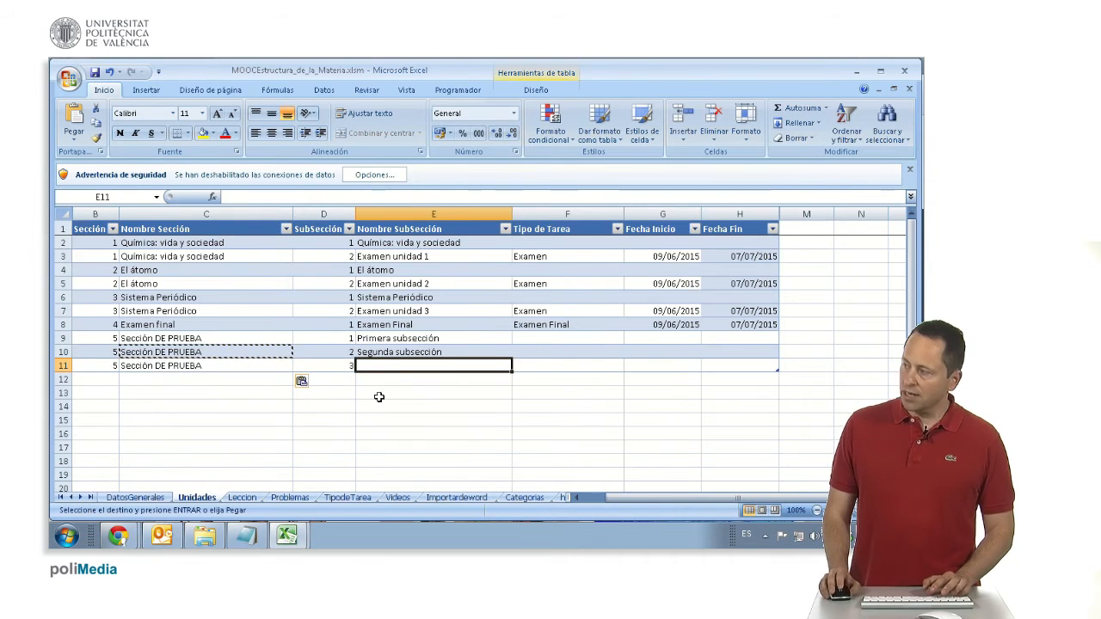
type("E")
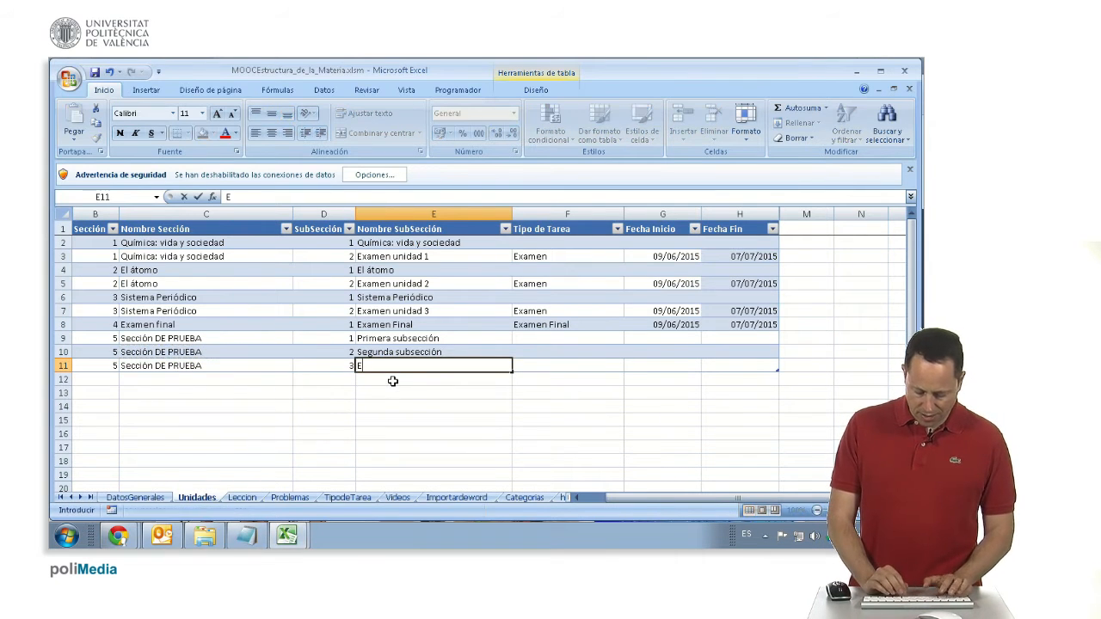
type("xeman")
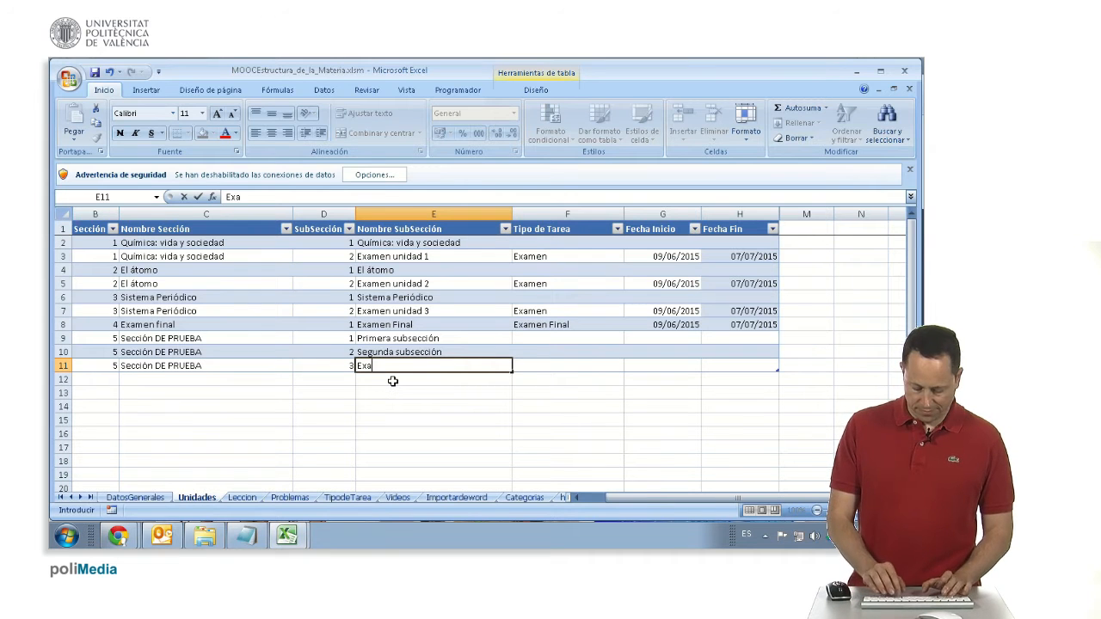
type(" extr")
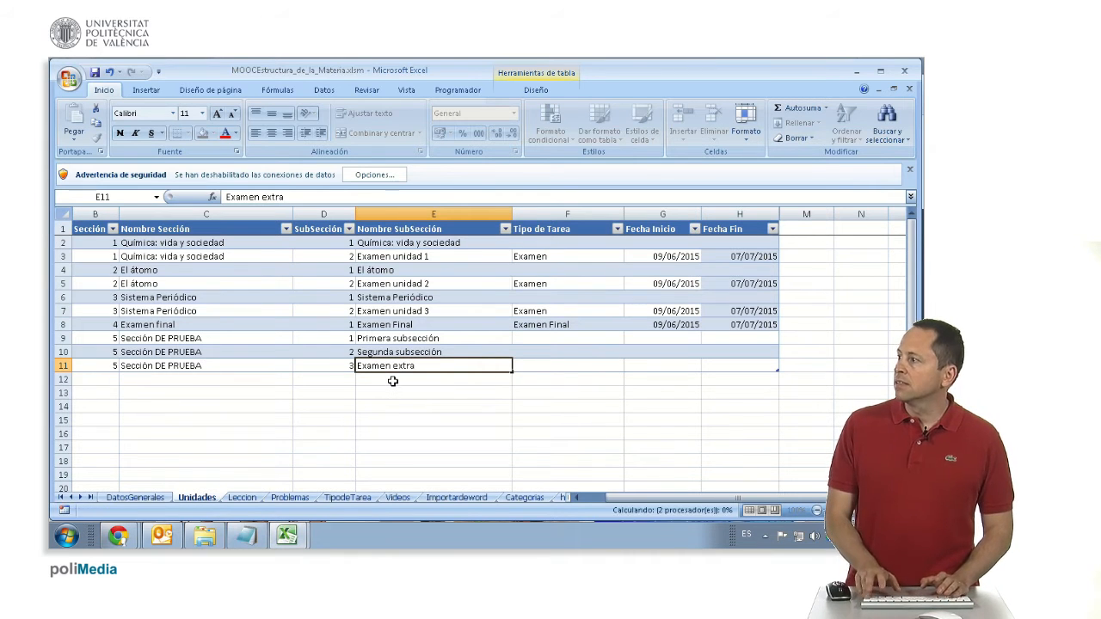
type("a")
key("Return")
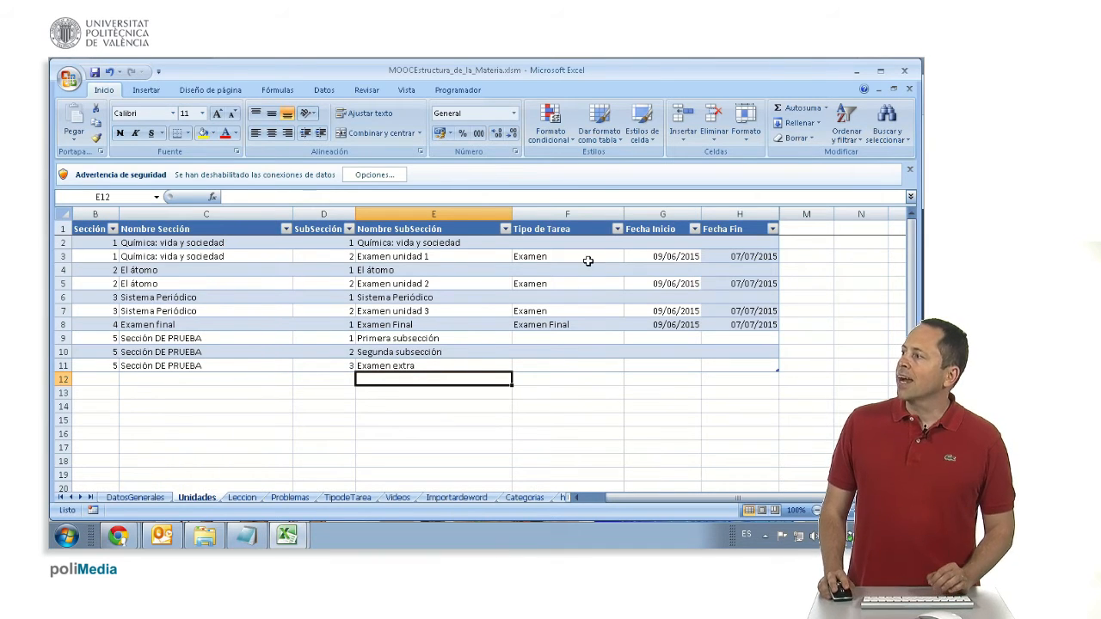
- Set the Tipo de Tarea of the "Examen extra" subsection to Examen
left_click(528, 363)
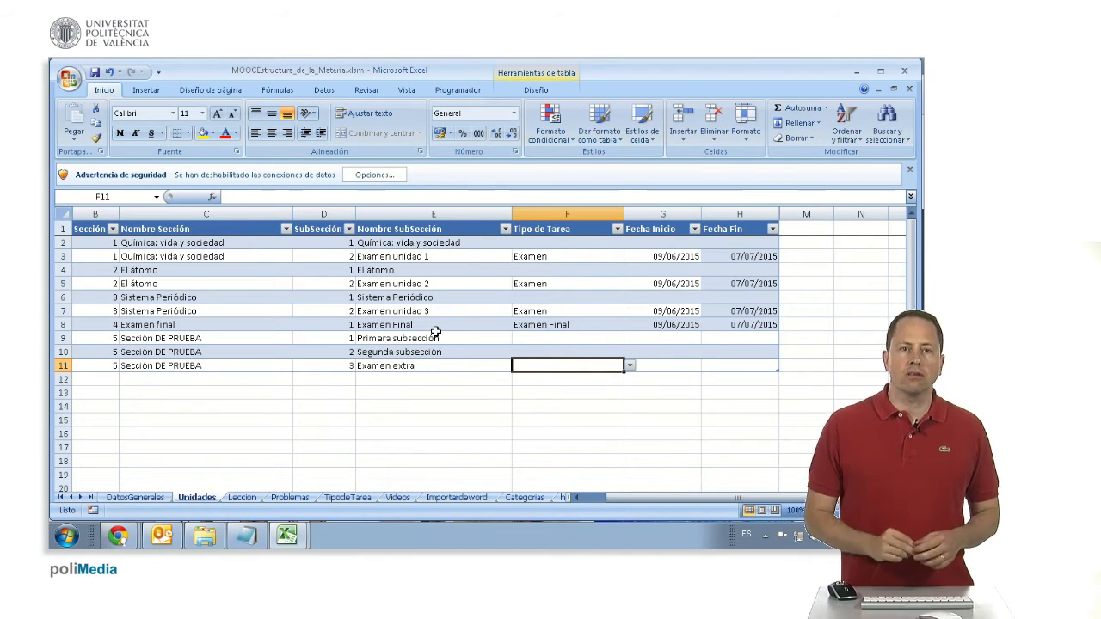
left_click(571, 342)
left_click(612, 365)
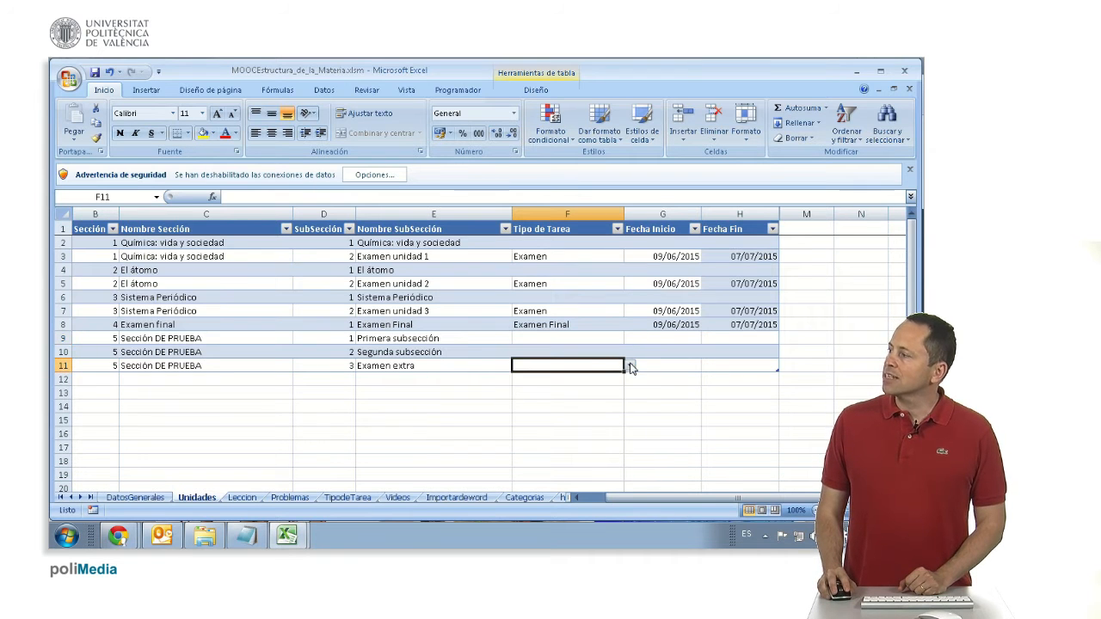
left_click(631, 366)
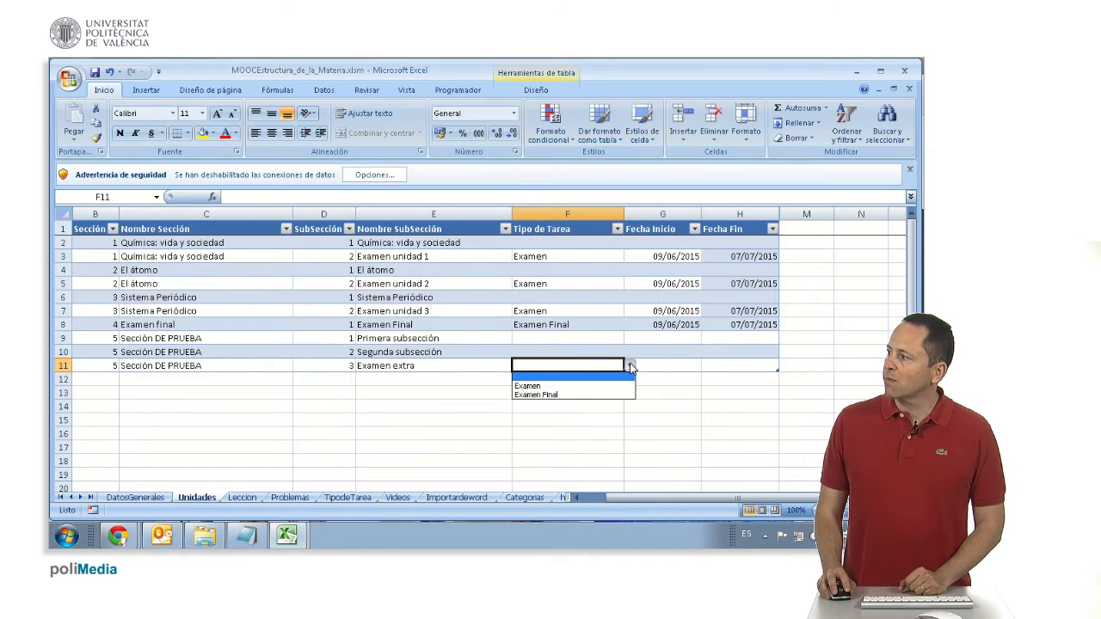
left_click(592, 393)
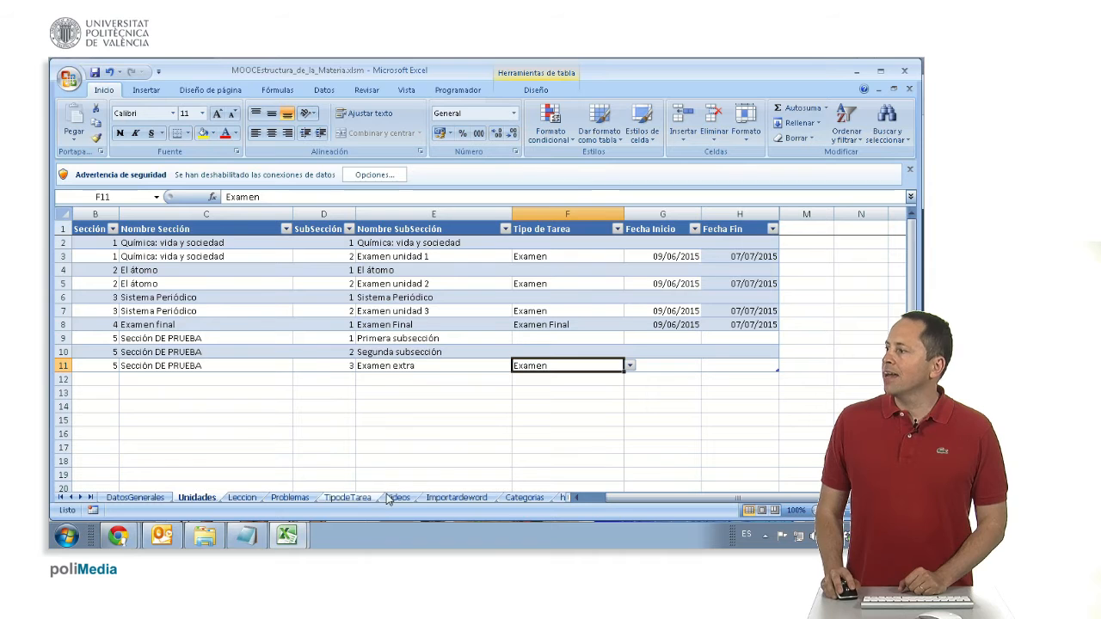
- Examine the Examen task type's settings in the TipodeTarea sheet, from its abbreviation to the available Mostrar Respuesta options
left_click(349, 498)
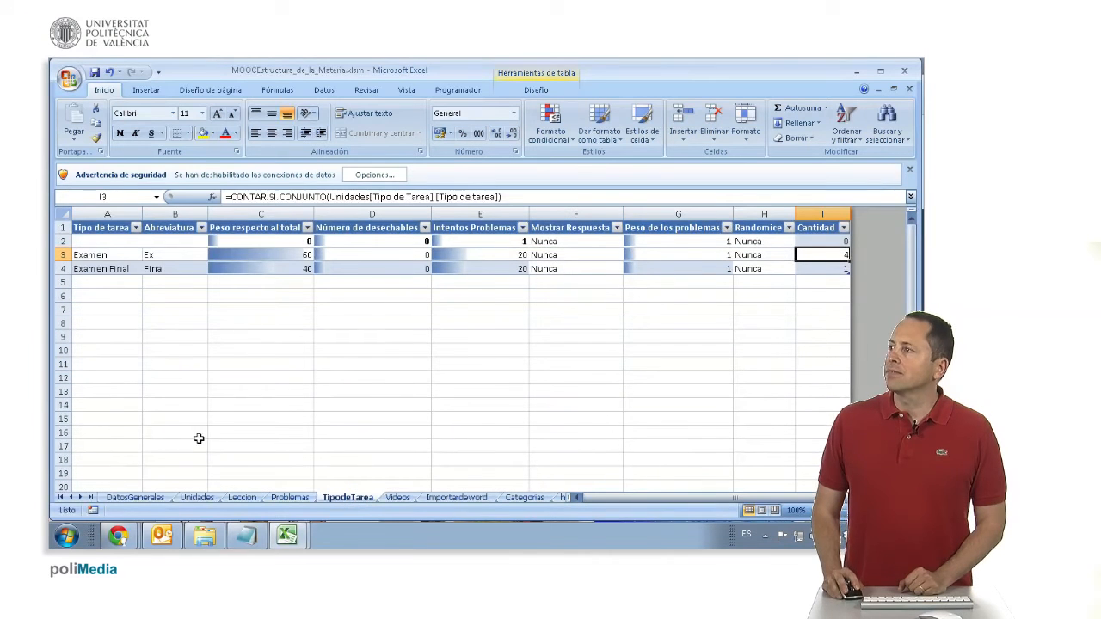
left_click(122, 255)
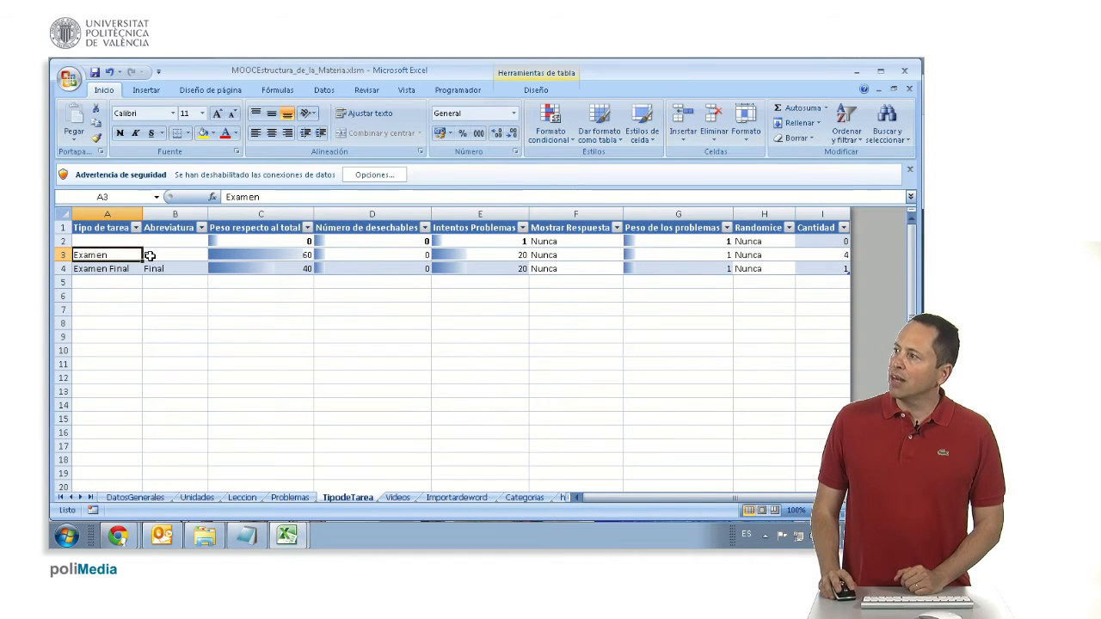
left_click(150, 256)
type("Ex")
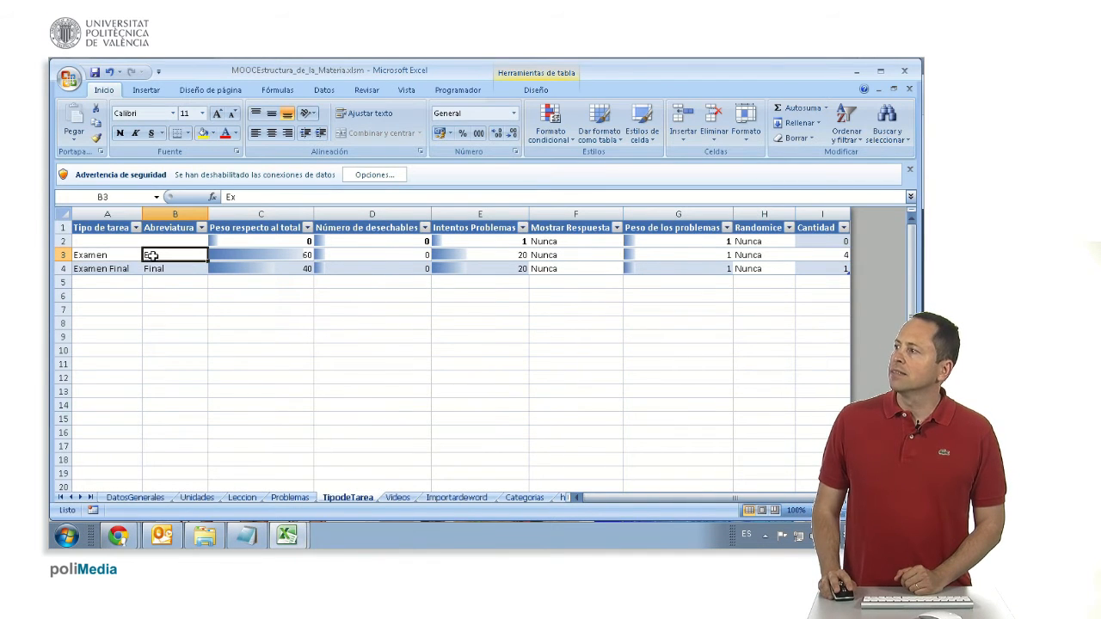
left_click(302, 256)
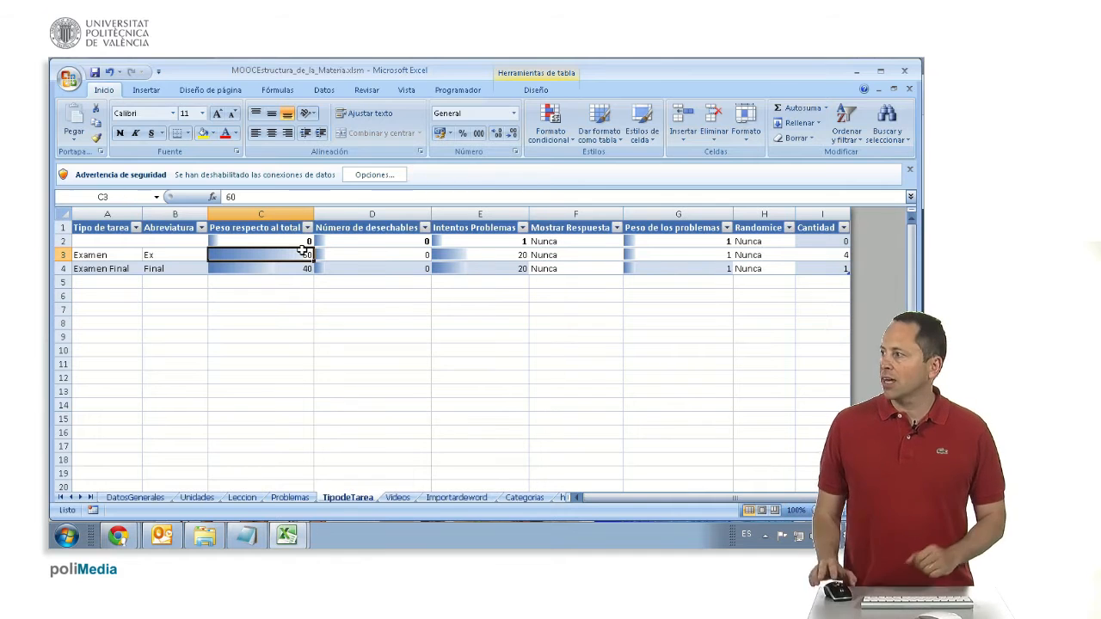
left_click(350, 255)
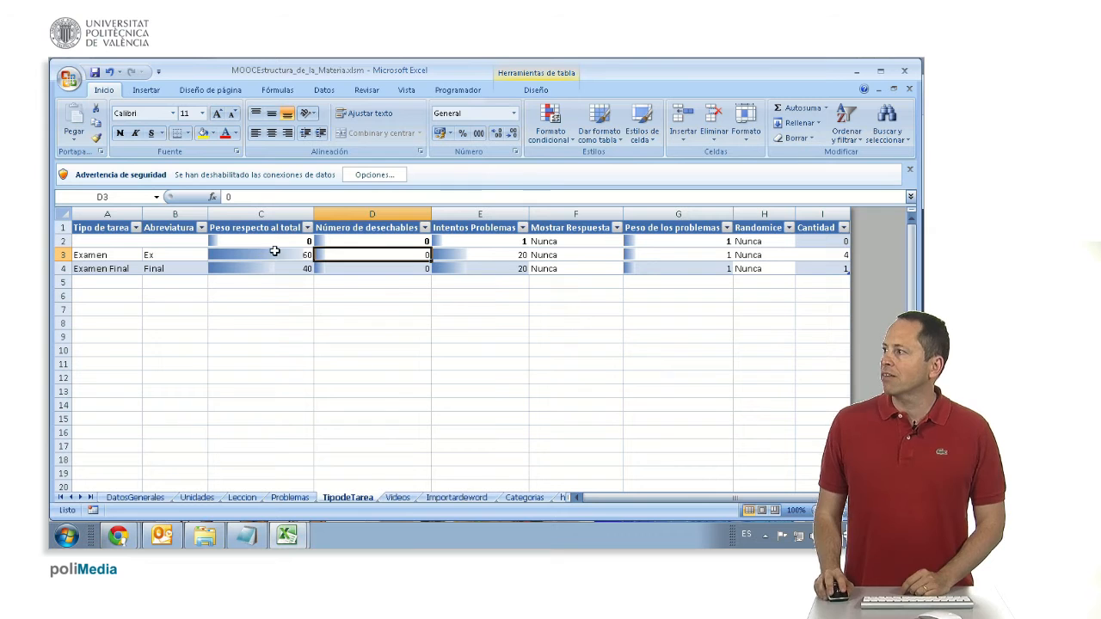
left_click(507, 255)
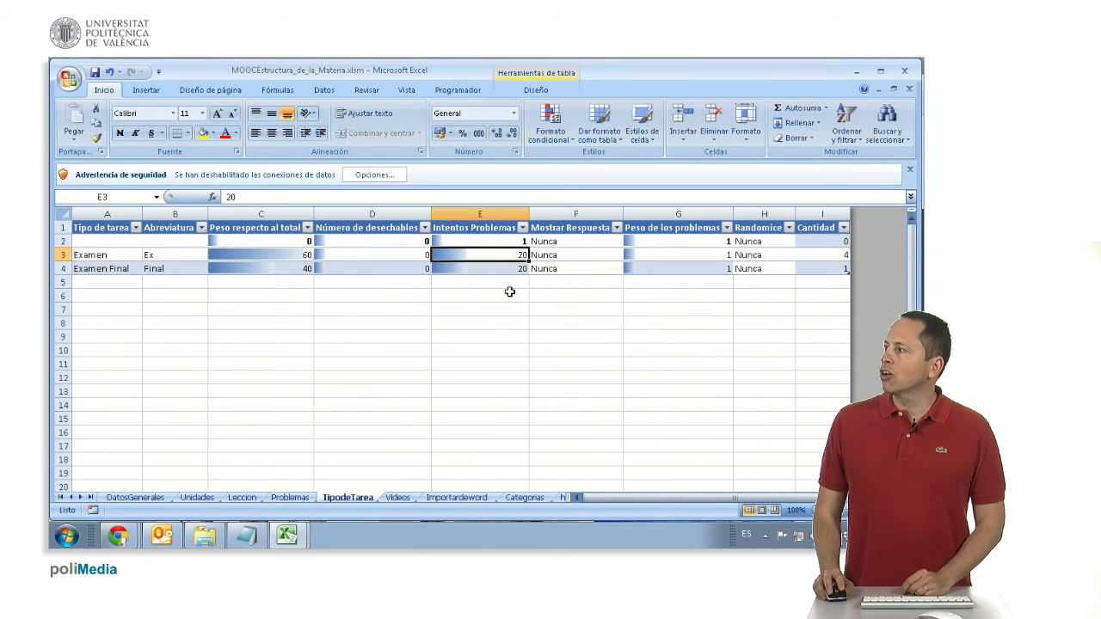
left_click(549, 256)
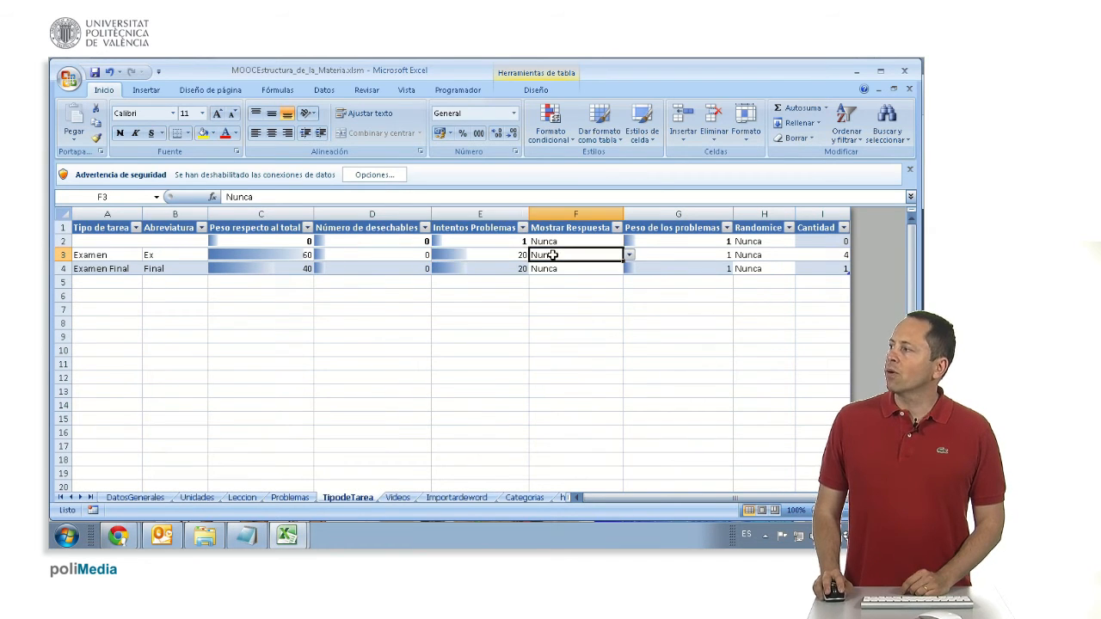
left_click(629, 255)
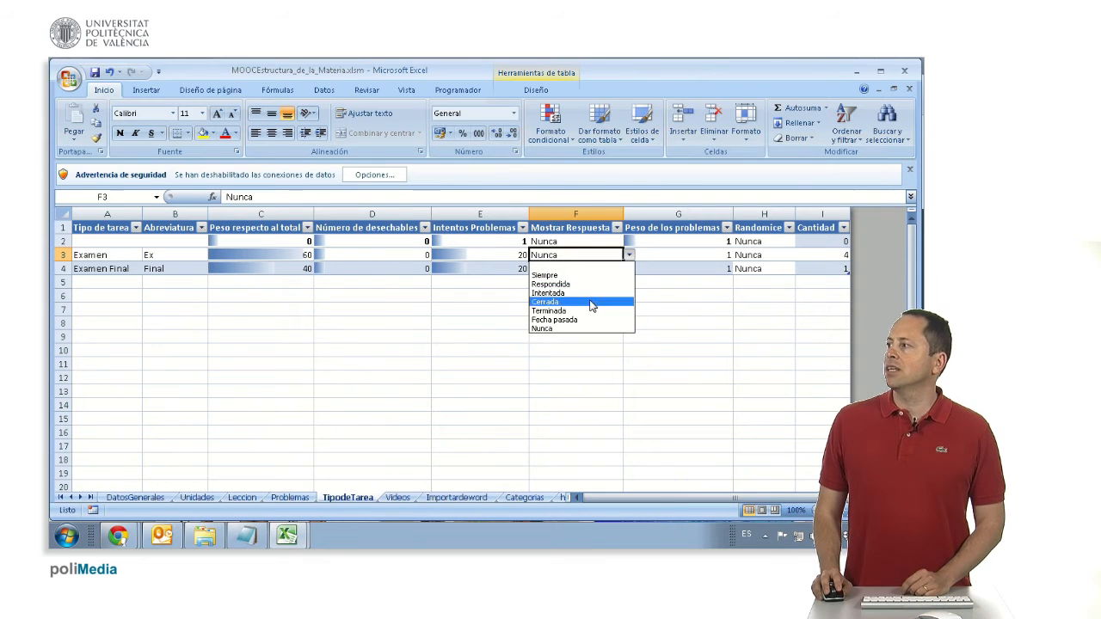
left_click(508, 254)
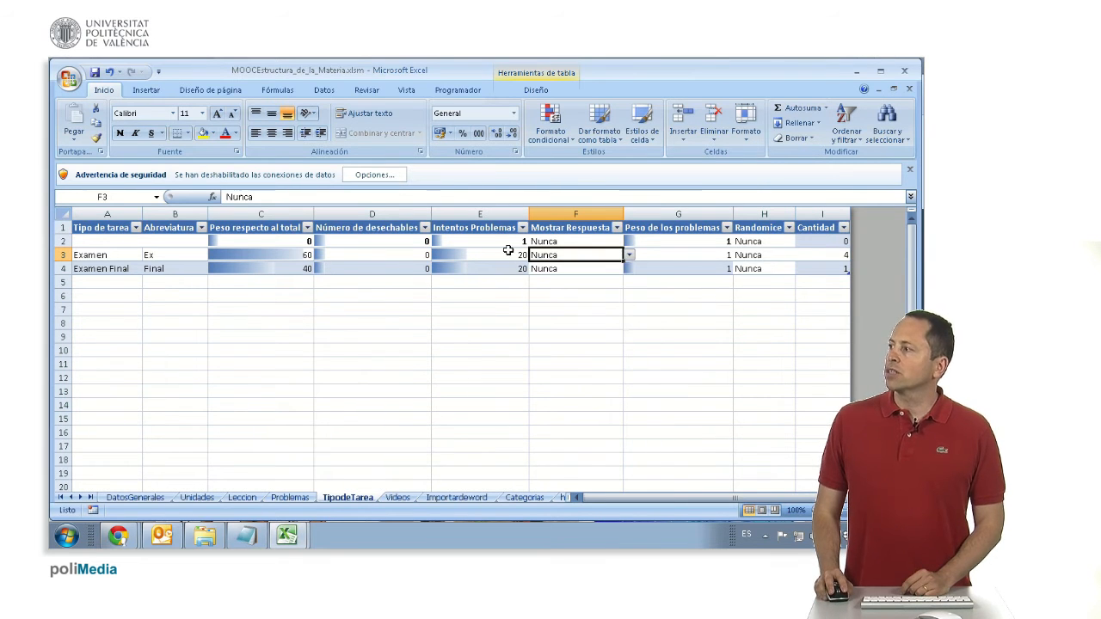
- Set Intentos Problemas to 2 for both the Examen and Examen Final task types
left_click(509, 252)
type("2")
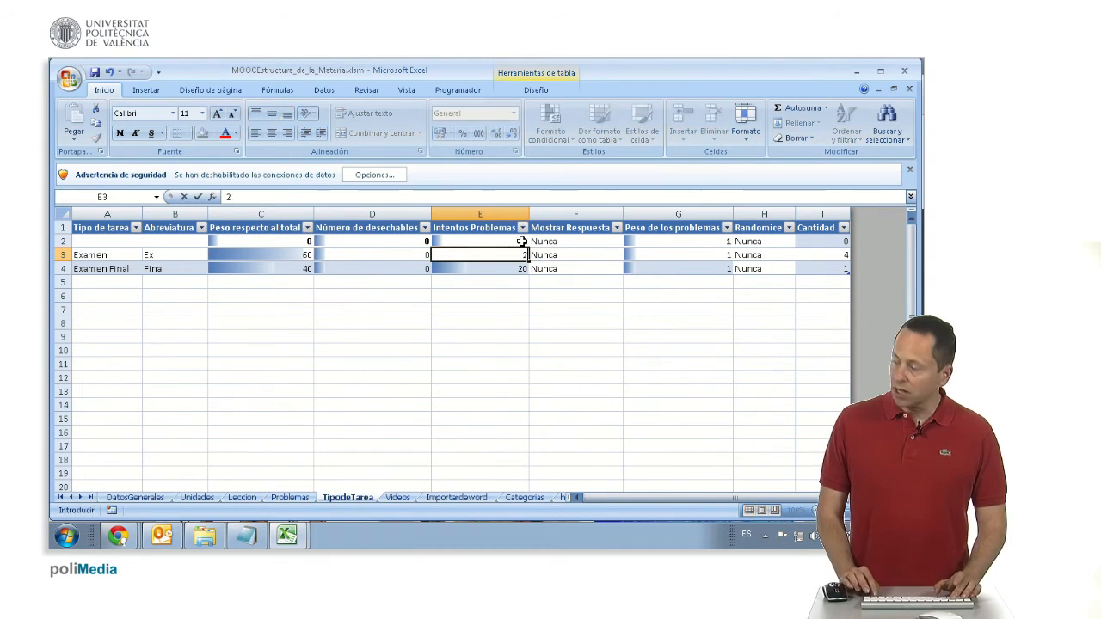
key("Return")
type("2")
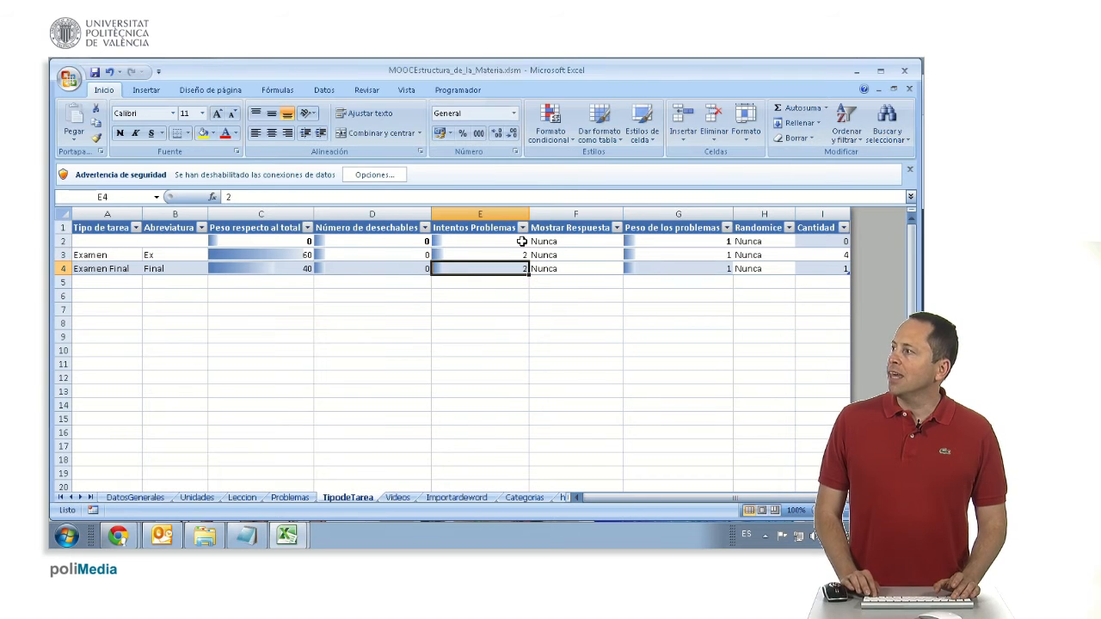
key("Up")
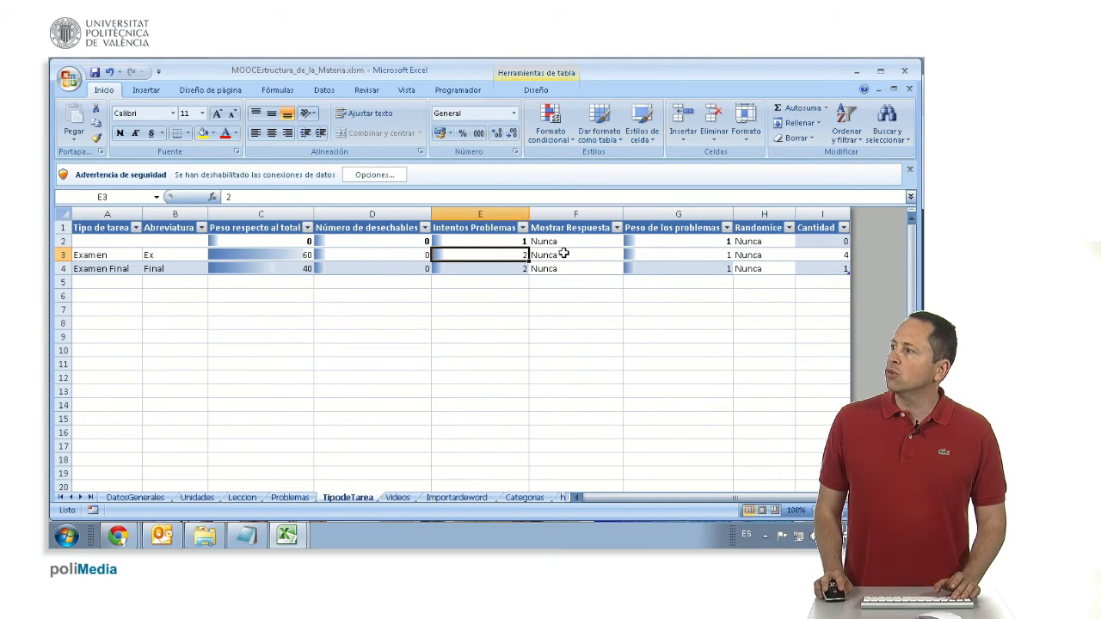
- Set Intentos Problemas to 2 for the unnamed task type in row 2
left_click(550, 254)
left_click(598, 242)
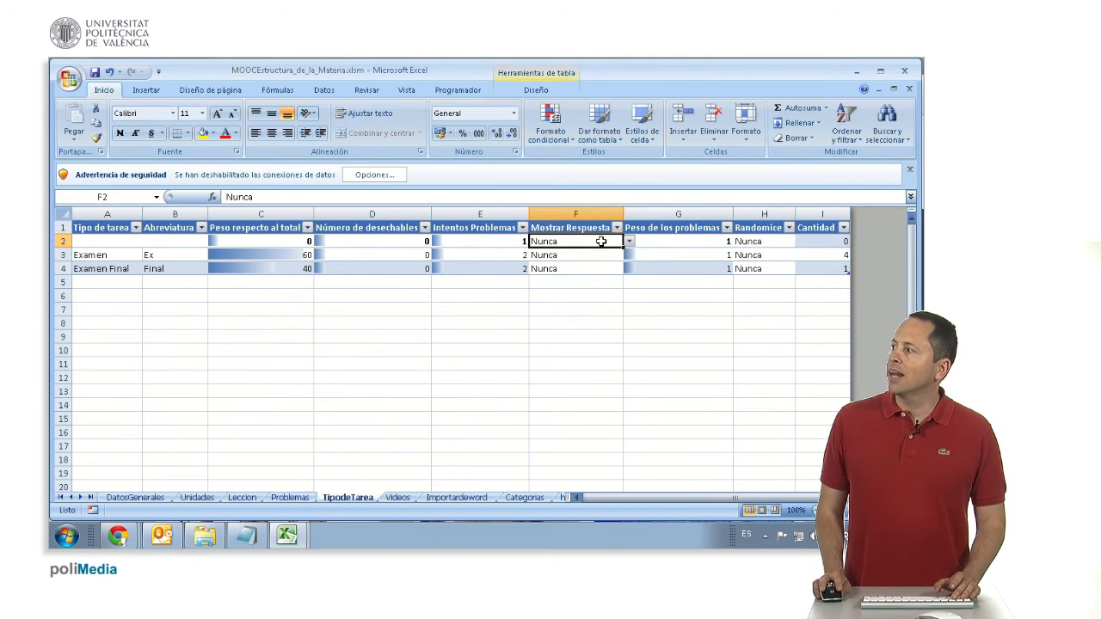
left_click(497, 241)
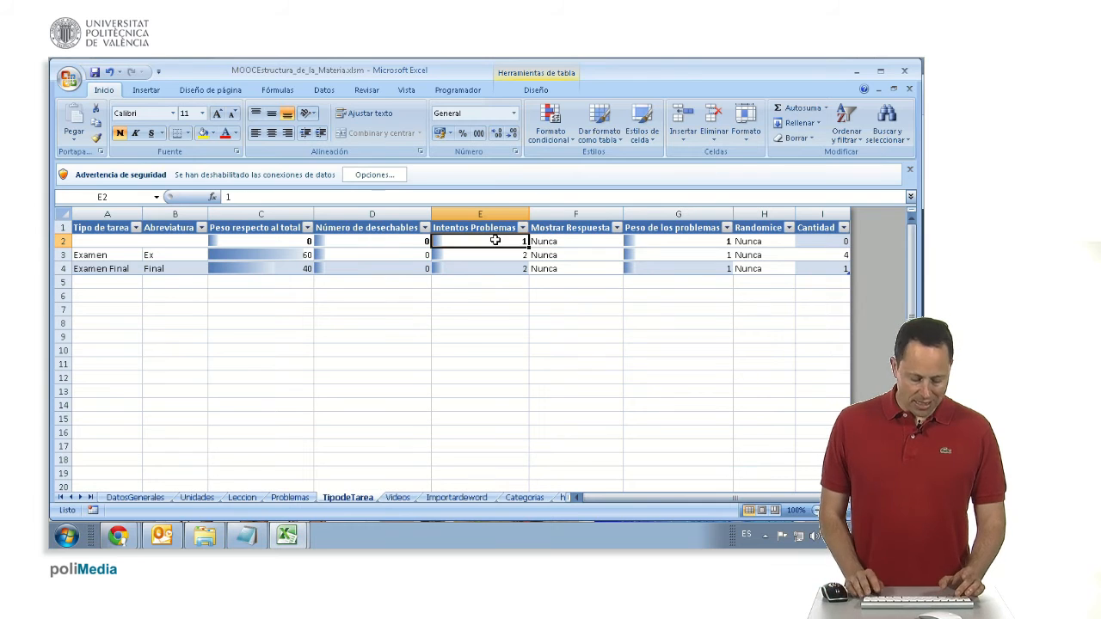
type("2")
key("Tab")
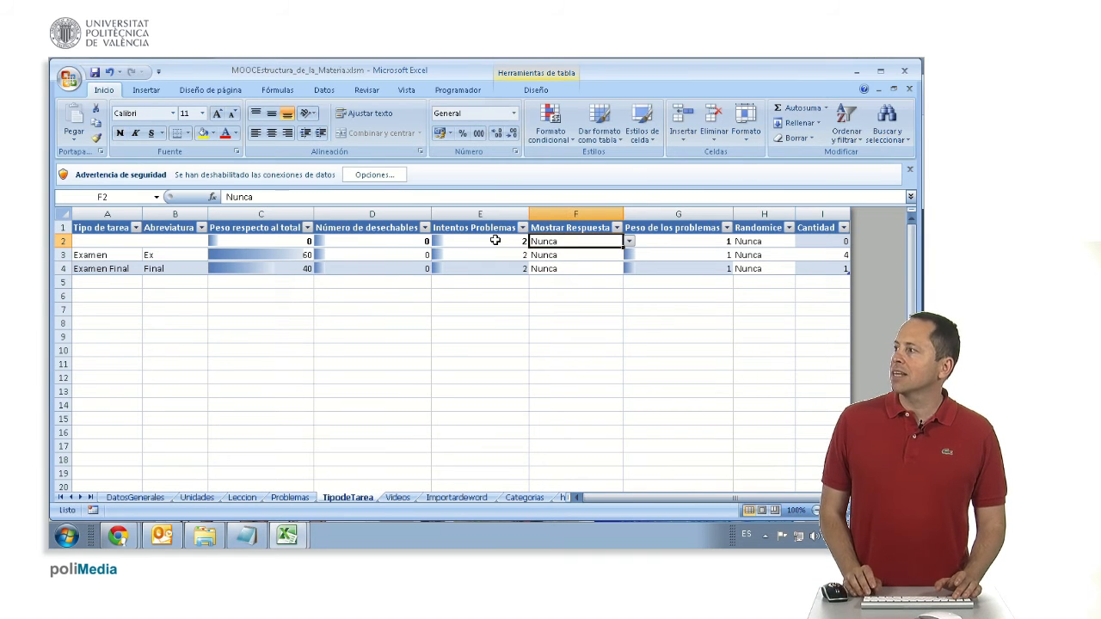
- Set Mostrar Respuesta to Respondida for the Examen task type
left_click(612, 254)
left_click(630, 255)
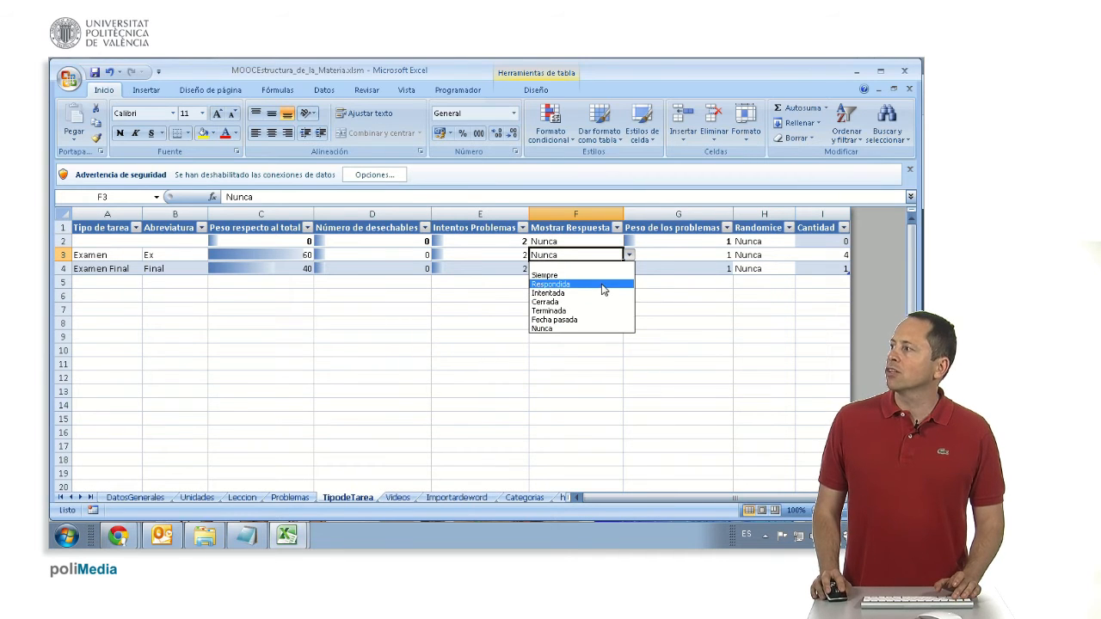
left_click(605, 285)
- Set Mostrar Respuesta to Respondida for the unnamed task type in row 2
left_click(618, 240)
left_click(629, 240)
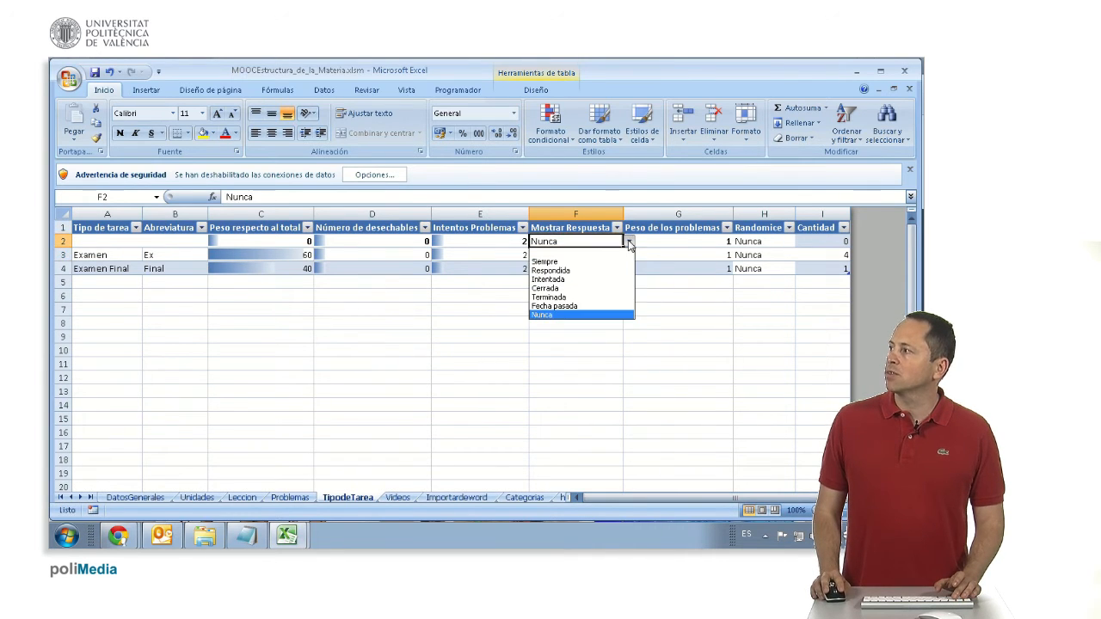
left_click(592, 272)
- Set Mostrar Respuesta back to Nunca for the Examen task type
left_click(586, 255)
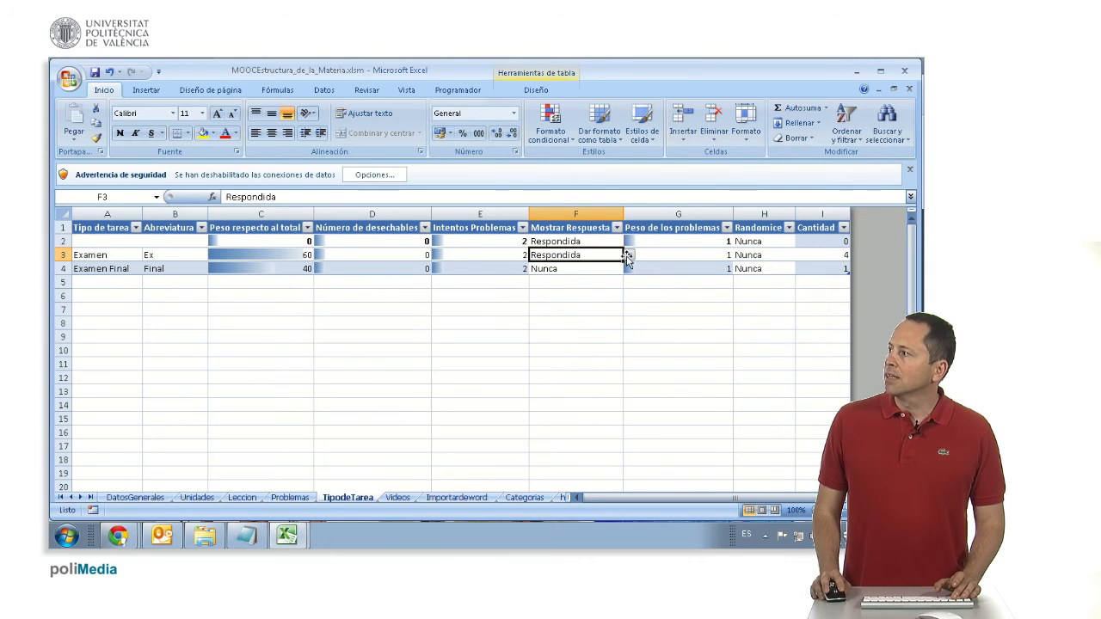
left_click(628, 256)
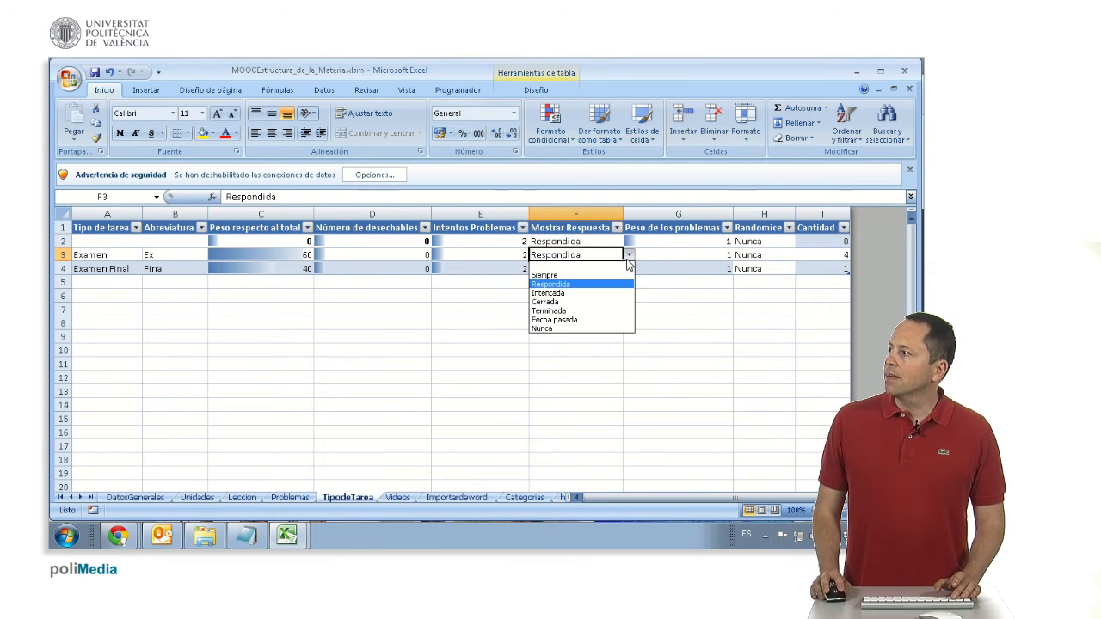
left_click(592, 330)
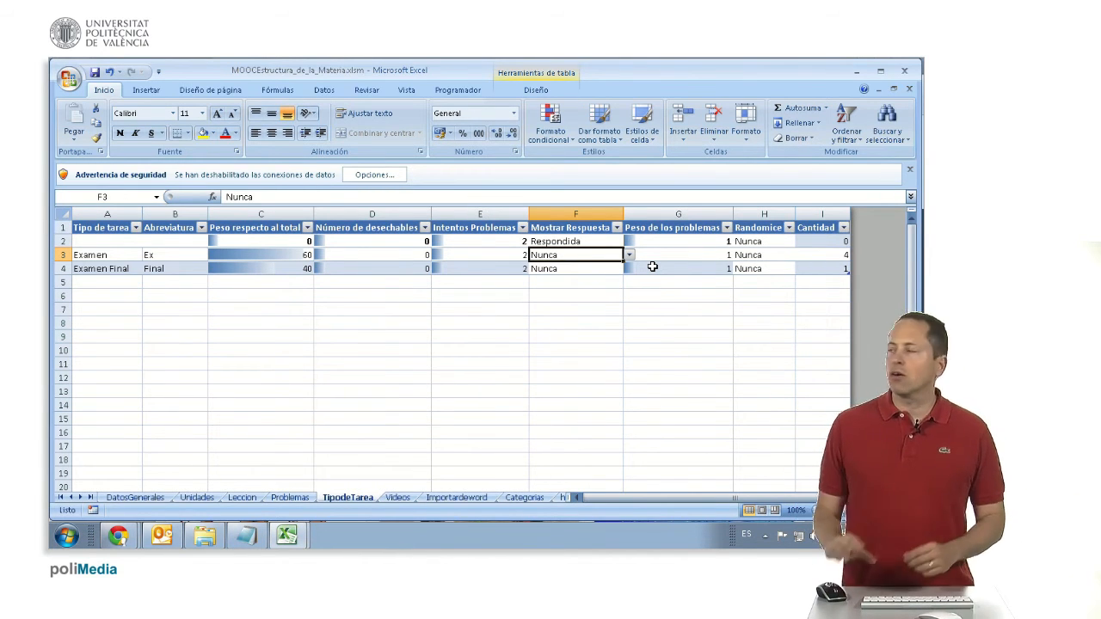
- Examine the Randomice and Cantidad columns and check the task type options for the "Examen extra" subsection in the Unidades sheet
left_click(754, 255)
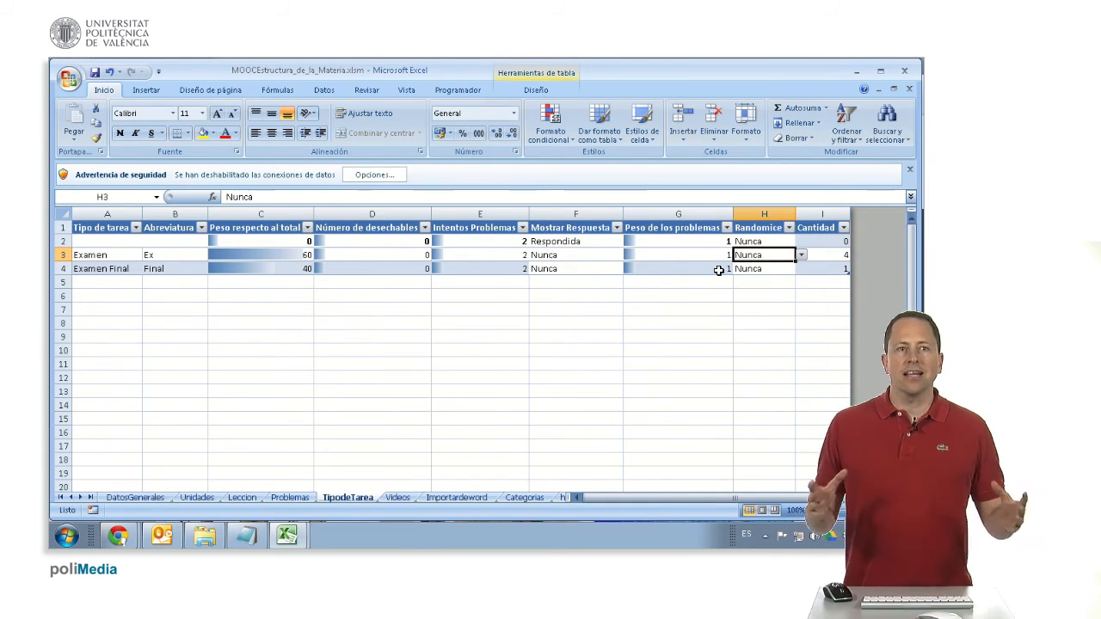
left_click(845, 254)
left_click(841, 269)
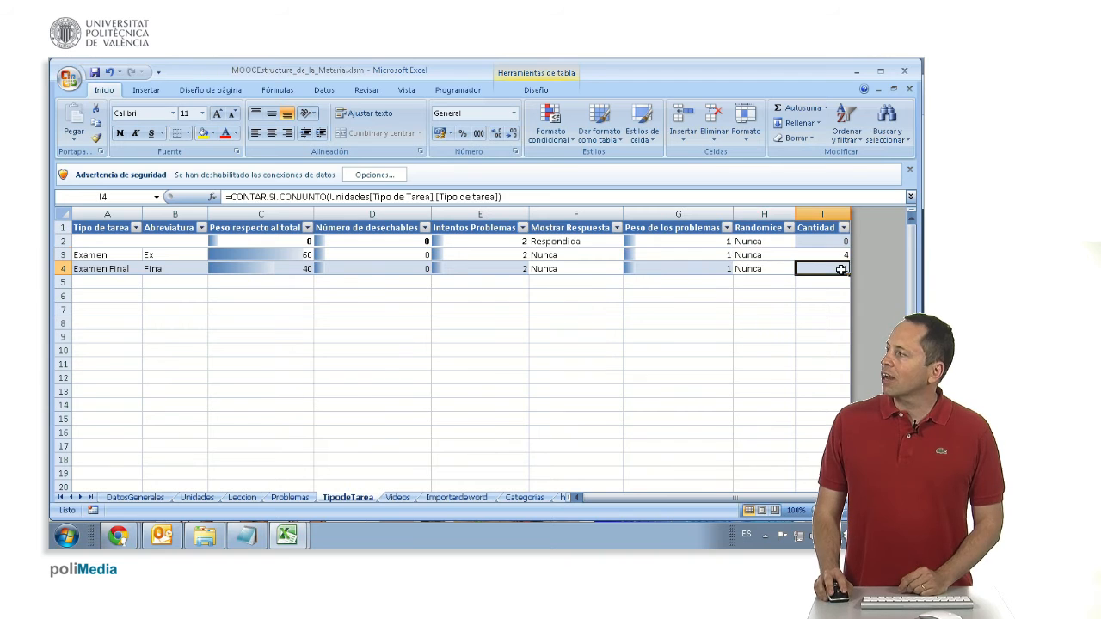
left_click(196, 498)
left_click(632, 369)
left_click(629, 368)
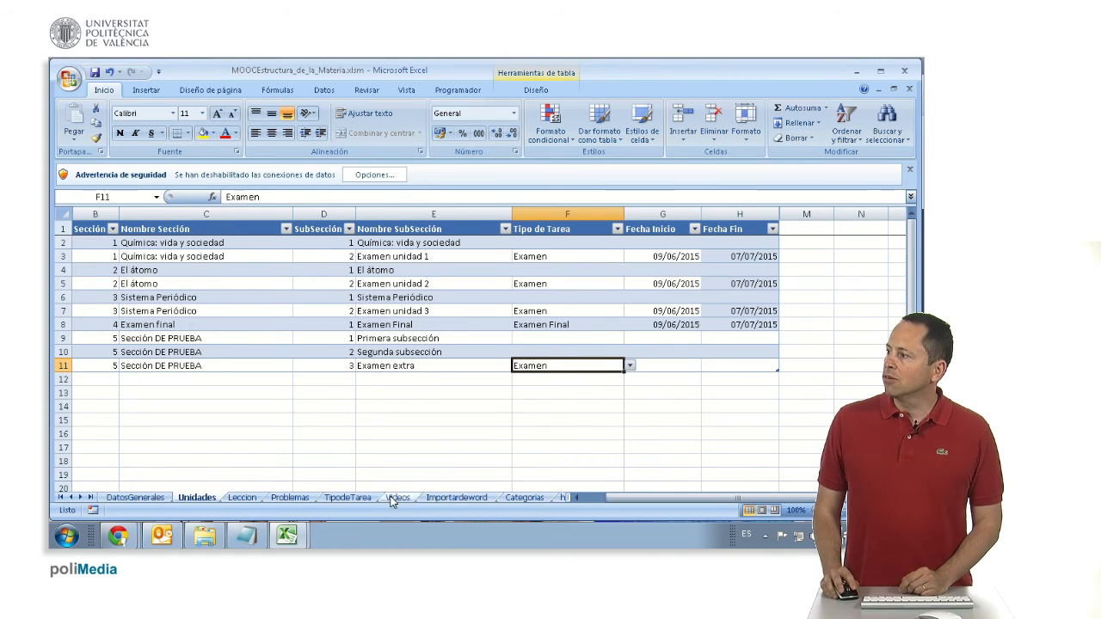
- Add a new task type named "Laboratorios" in row 5 of the TipodeTarea sheet
left_click(346, 498)
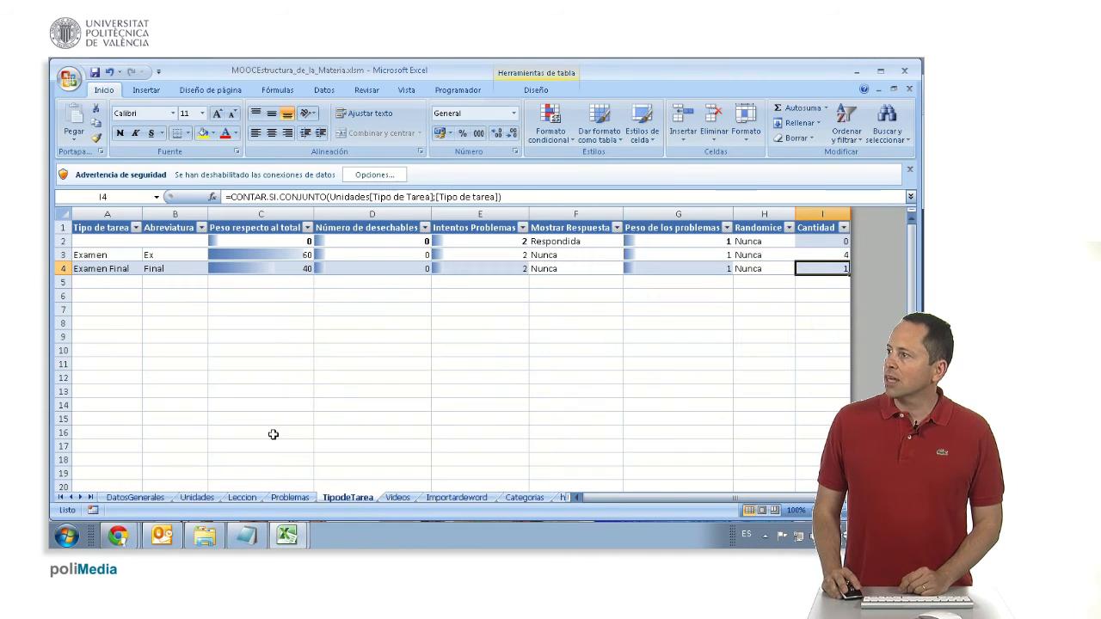
left_click(120, 286)
type("Laboratoir")
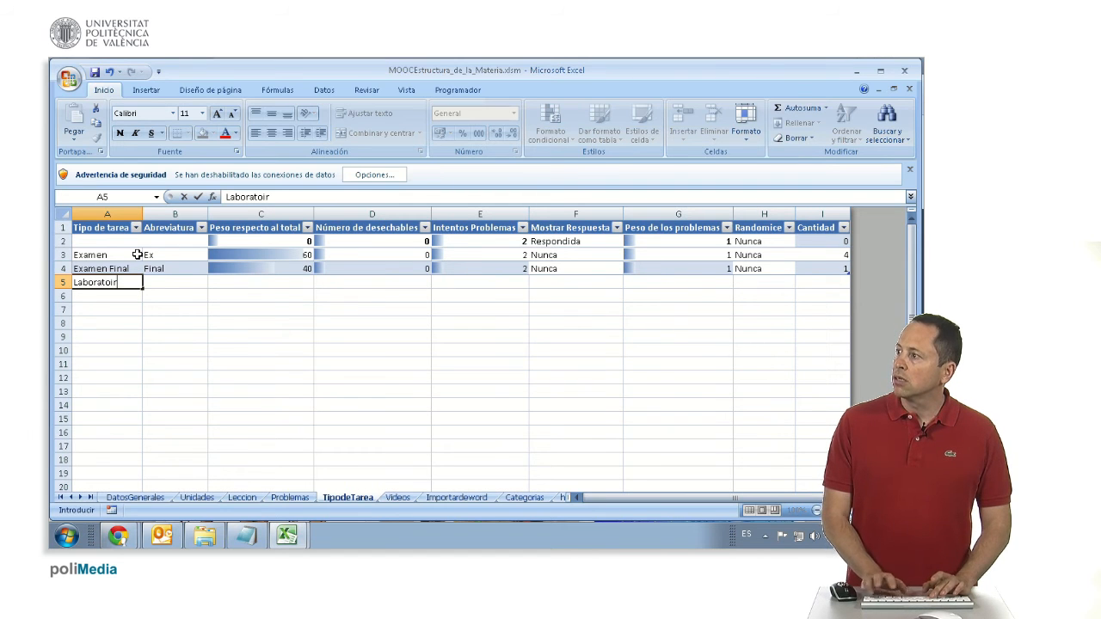
key("BackSpace")
key("BackSpace")
type("rios")
key("Return")
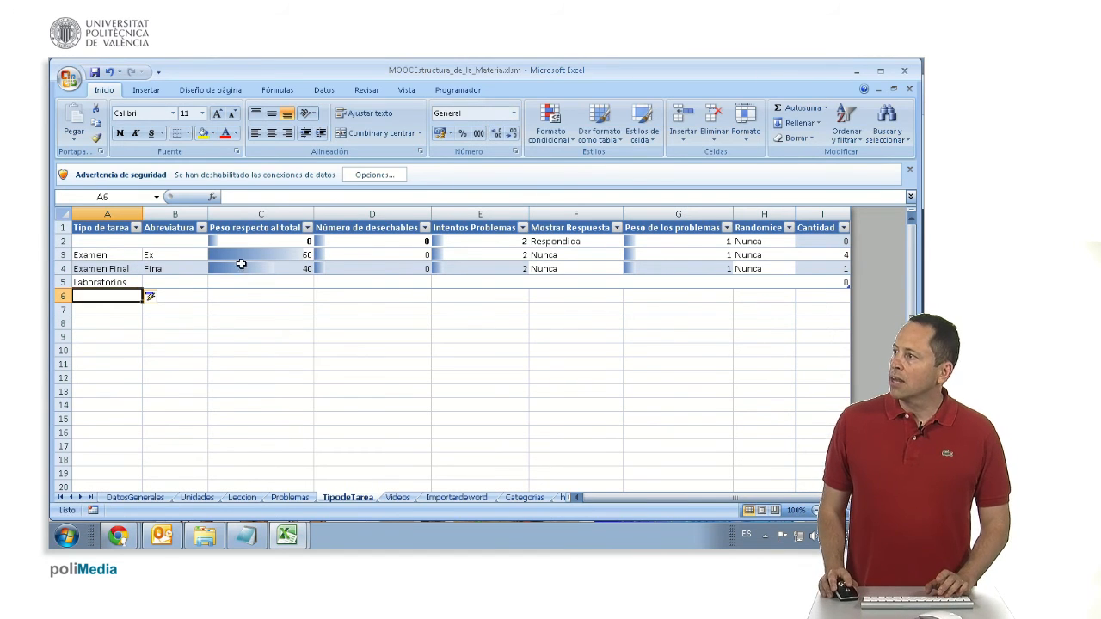
- Give the Laboratorios task type the abbreviation "labo" and a Peso respecto al total of 10
left_click(172, 285)
type("labo")
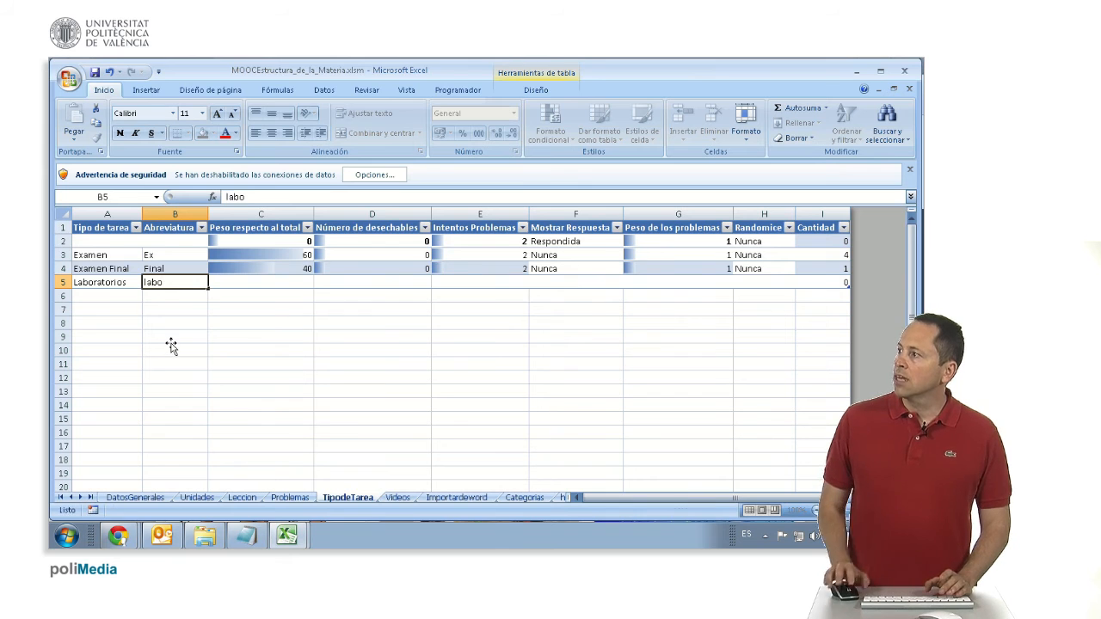
key("Return")
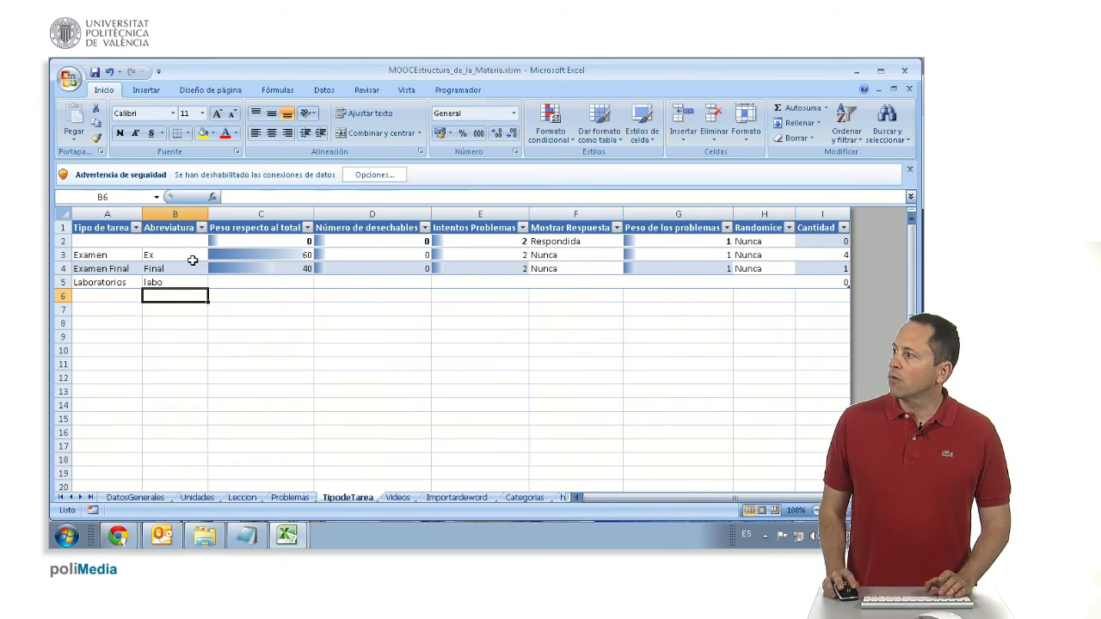
left_click(231, 284)
type("10")
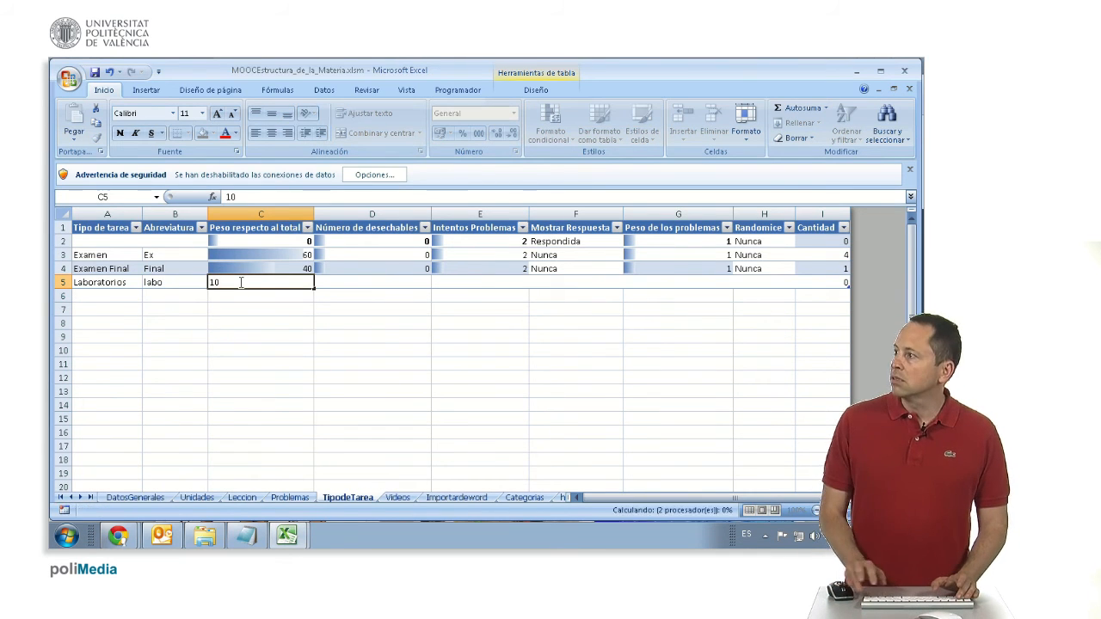
key("Return")
- Set the Peso respecto al total of the Examen task type to 50
left_click(291, 253)
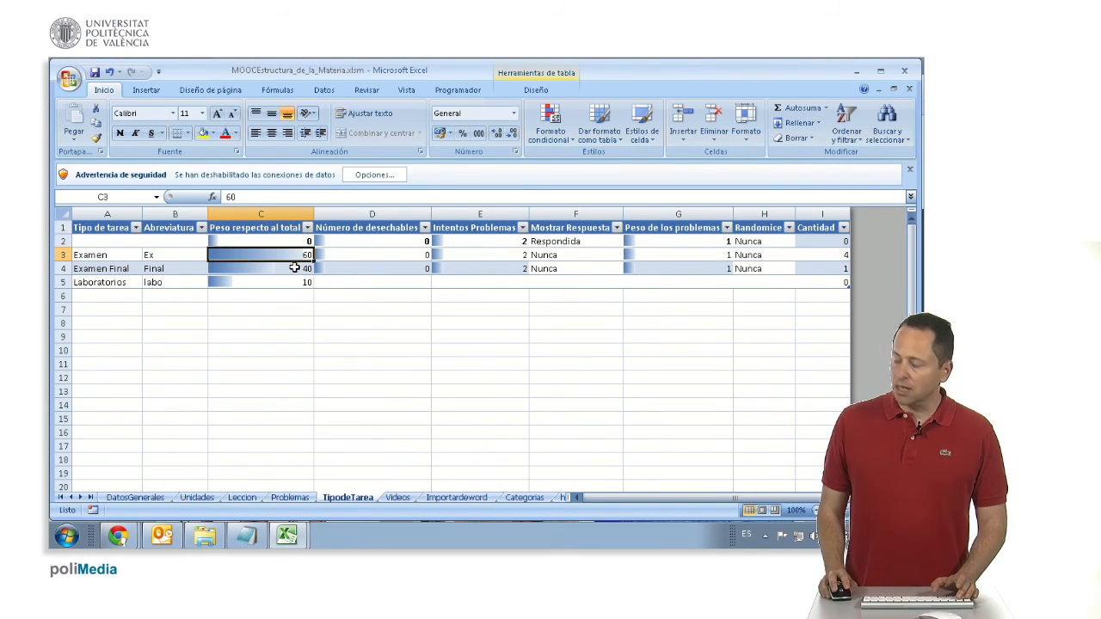
type("50")
key("Return")
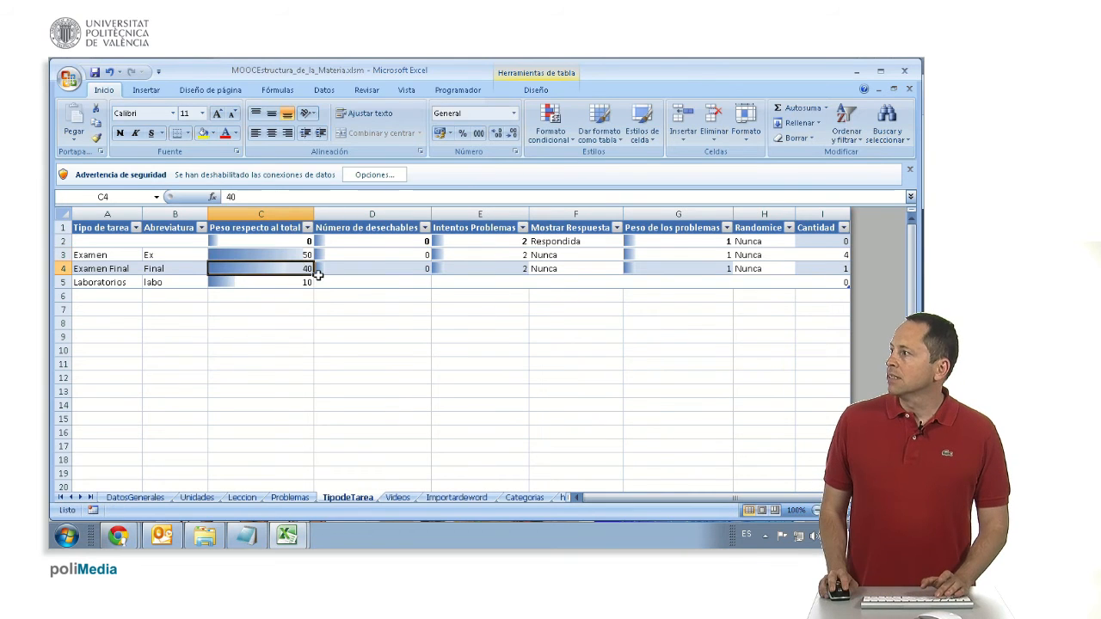
- Copy the Examen Final settings from Número de desechables through Cantidad into the Laboratorios row
left_click_drag(384, 267, 835, 269)
left_click(835, 269)
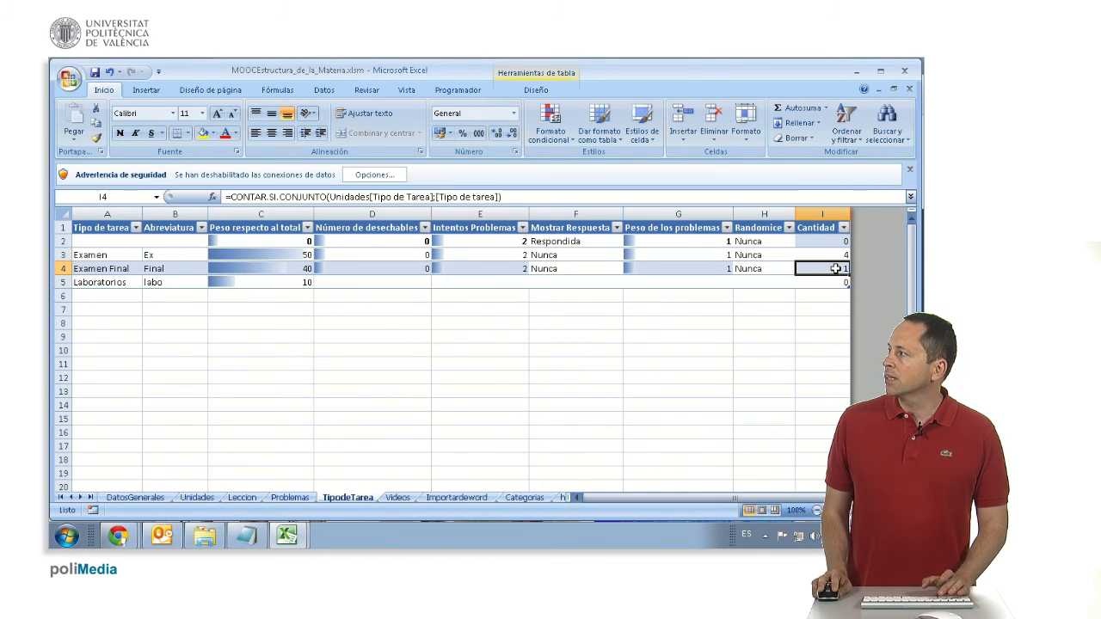
left_click_drag(356, 266, 819, 268)
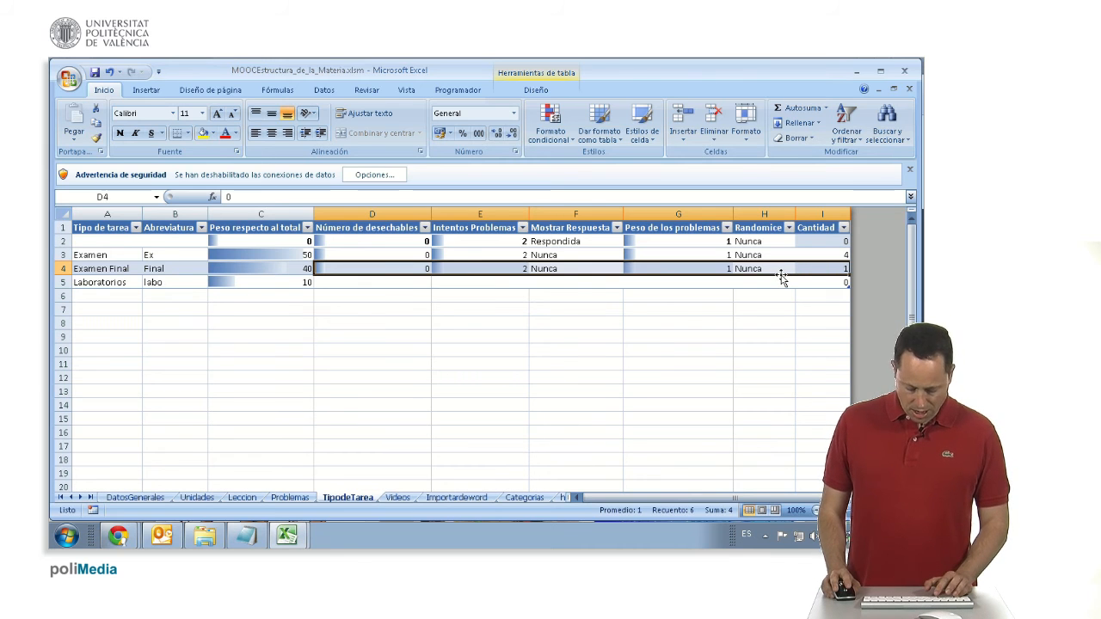
key("ctrl+c")
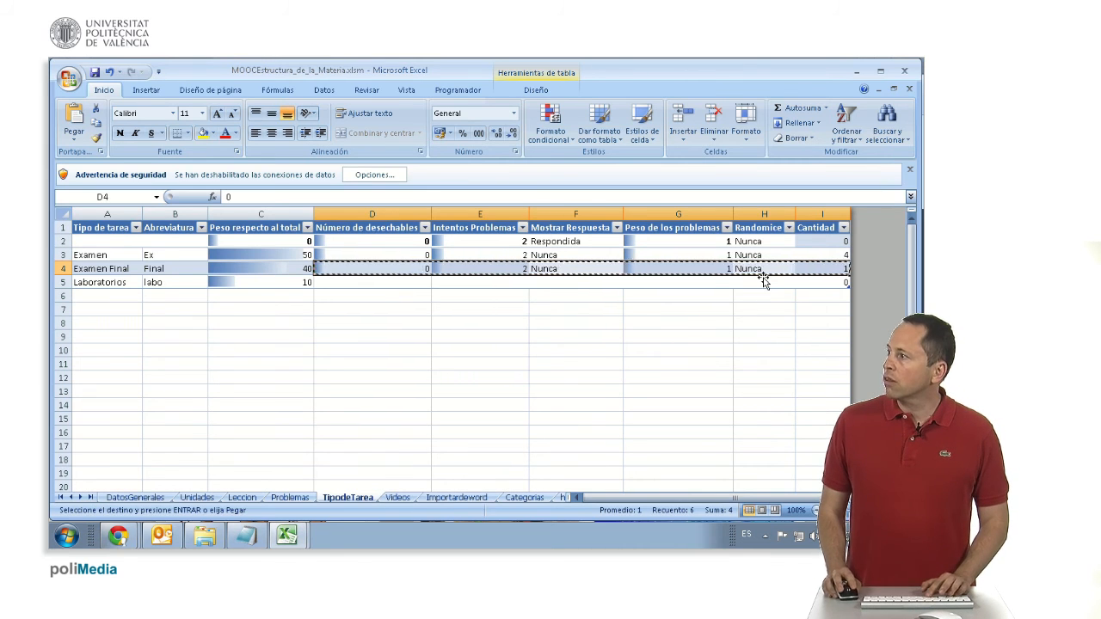
left_click(372, 290)
key("ctrl+v")
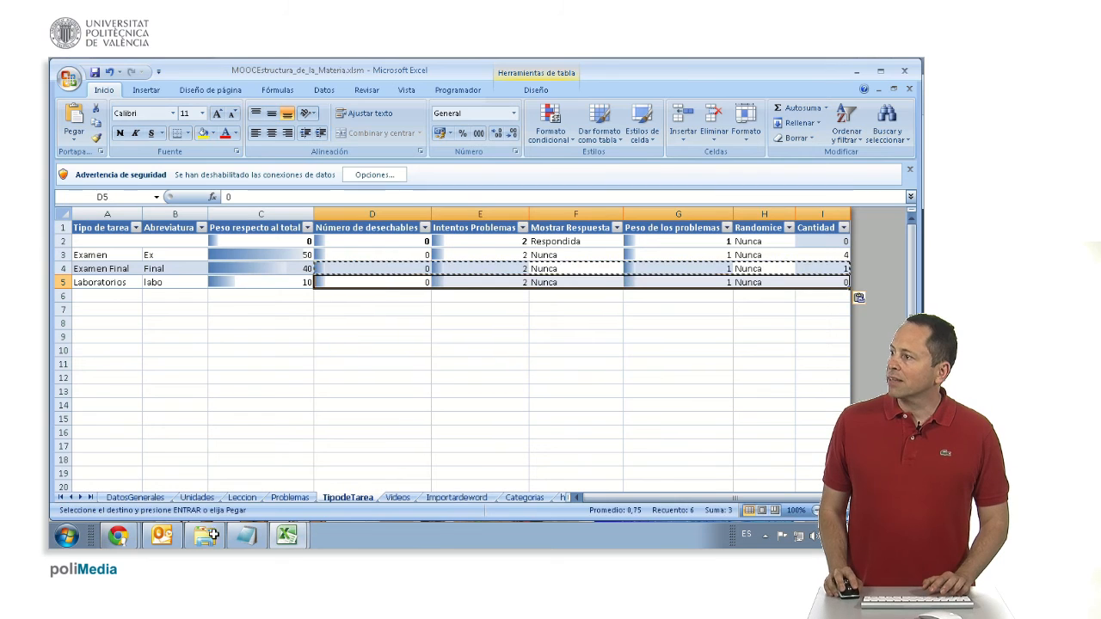
- Set the Tipo de Tarea of "Primera subsección" in the Unidades sheet to Laboratorios
left_click(213, 497)
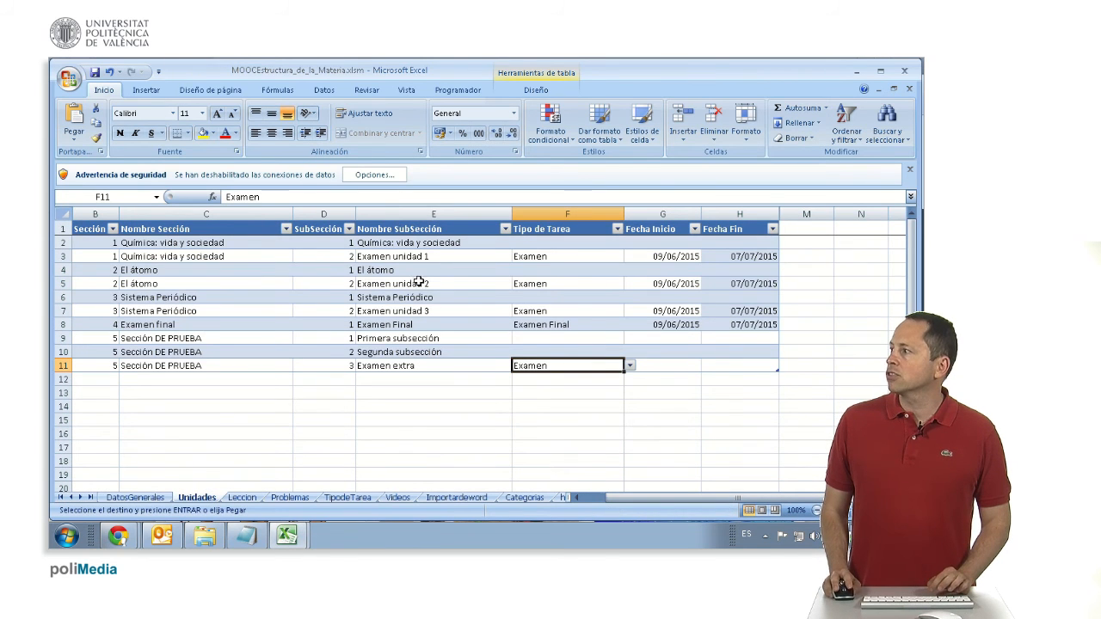
left_click(563, 342)
left_click(630, 340)
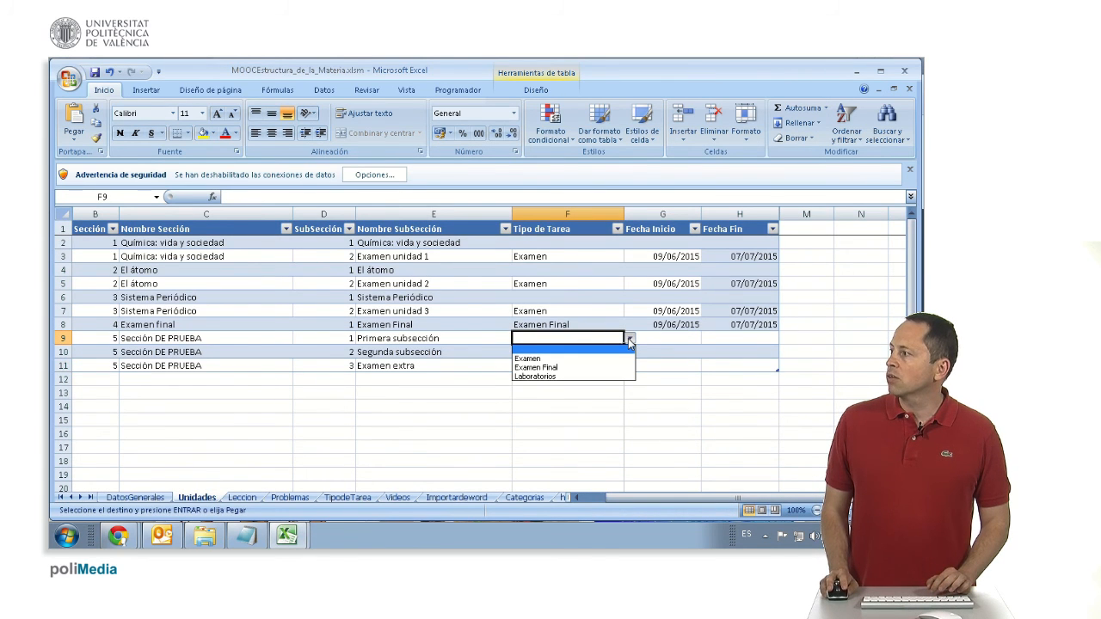
left_click(585, 377)
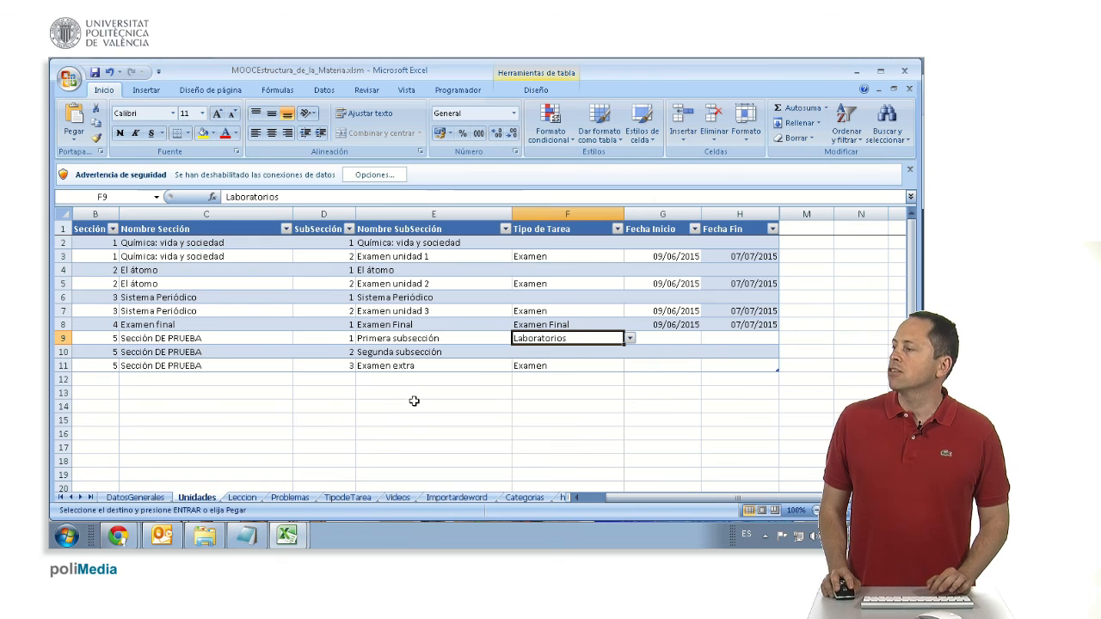